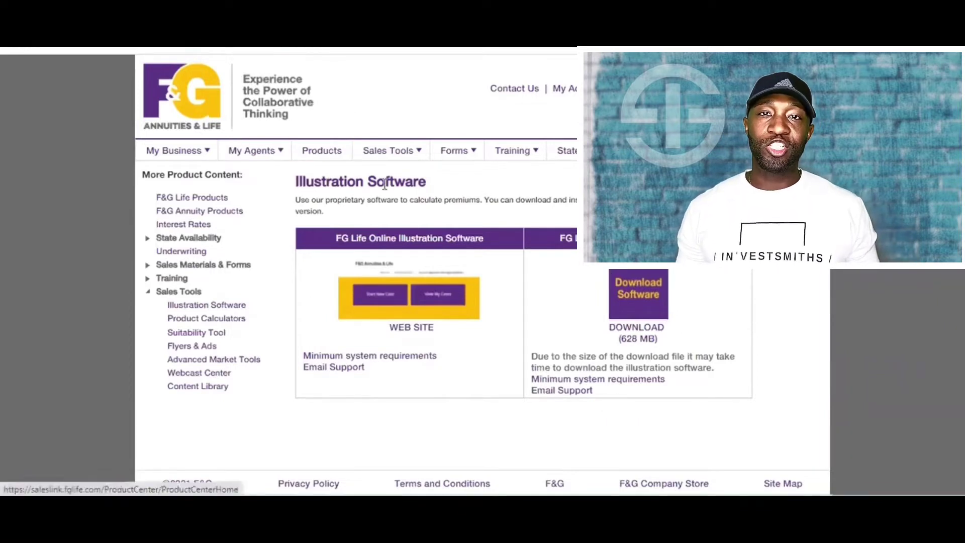
- Open Illustrations from the SalesLink Sales Tools menu
{"action": "left_click", "coordinate": [405, 157]}
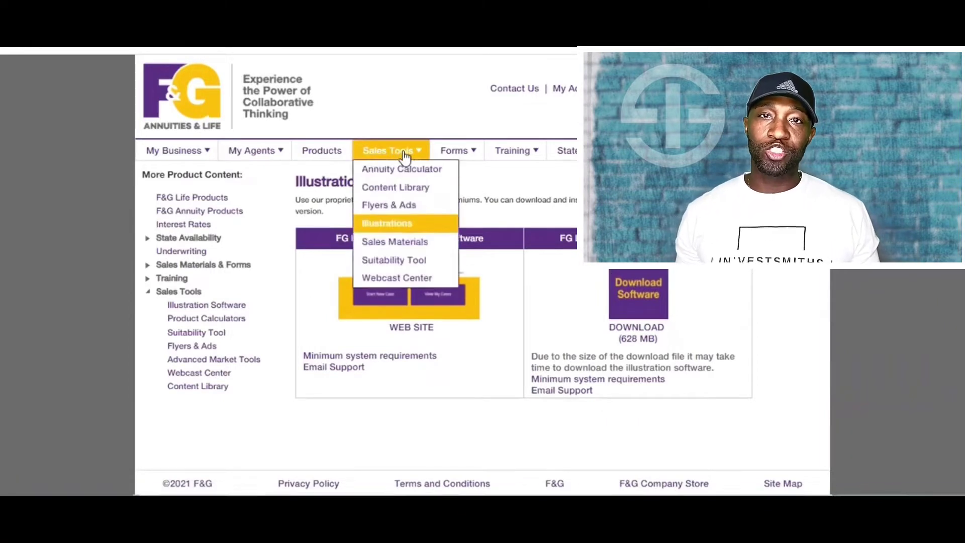
{"action": "left_click", "coordinate": [402, 228]}
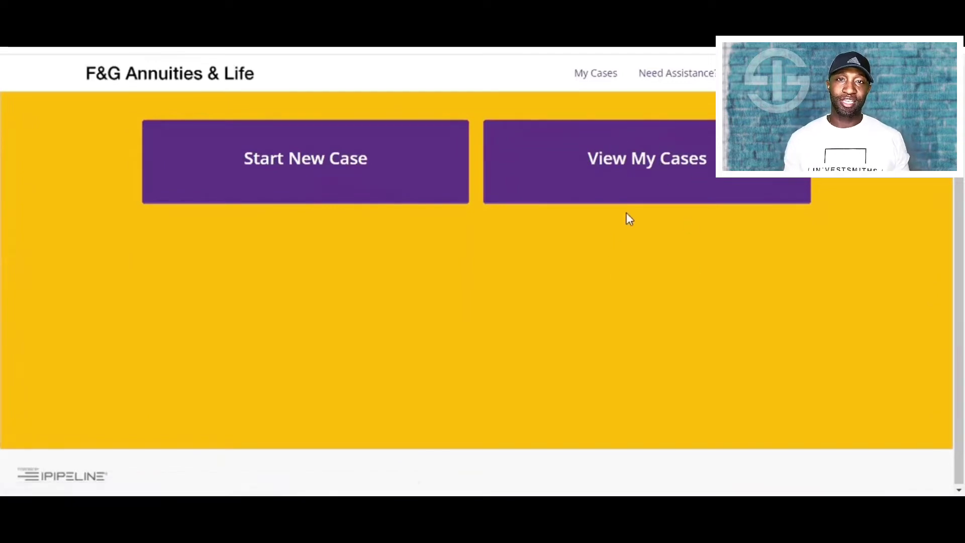
- Start a new case and enter the insured's first and last name
{"action": "left_click", "coordinate": [366, 172]}
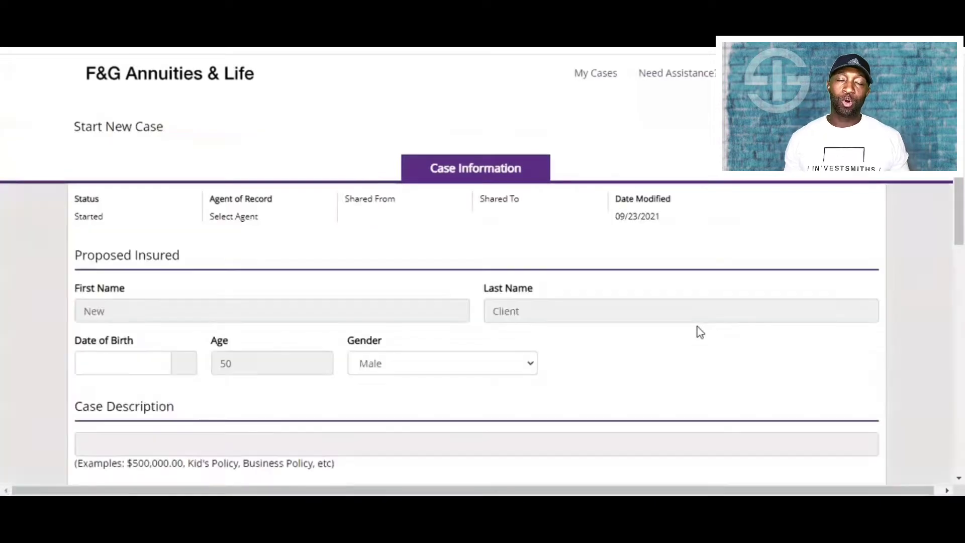
{"action": "scroll", "coordinate": [701, 331], "scroll_direction": "down", "scroll_amount": 1}
{"action": "left_click", "coordinate": [231, 238]}
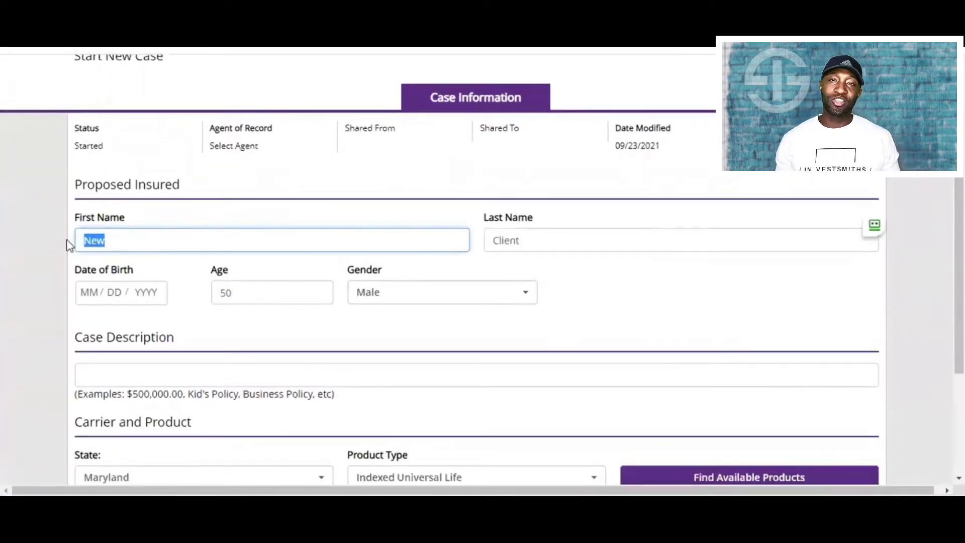
{"action": "type", "text": "James"}
{"action": "key", "text": "Tab"}
{"action": "type", "text": "B"}
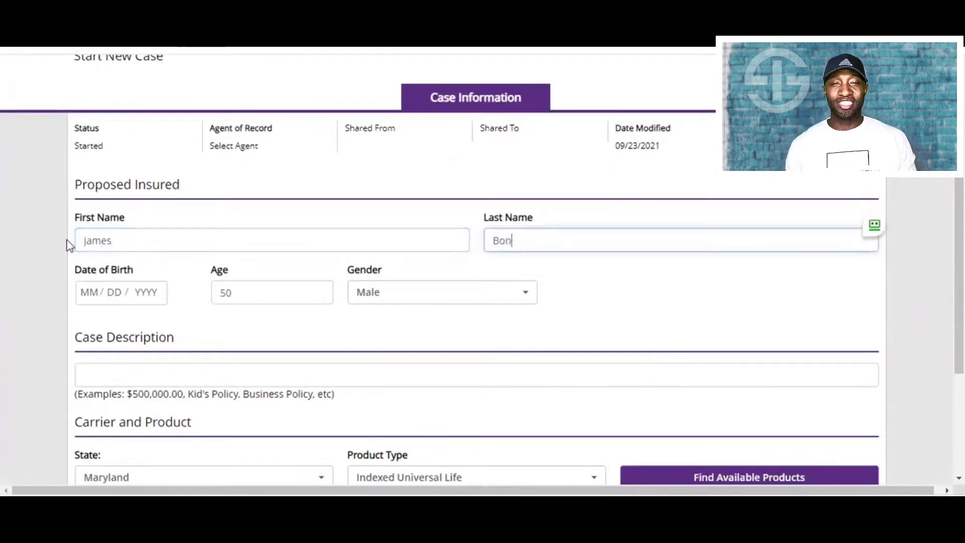
{"action": "type", "text": "ond"}
- Enter birth date 01/01/1980 so the insured's age shows 41
{"action": "scroll", "coordinate": [80, 252], "scroll_direction": "down", "scroll_amount": 3}
{"action": "left_click", "coordinate": [89, 151]}
{"action": "type", "text": "01 / 01 /  "}
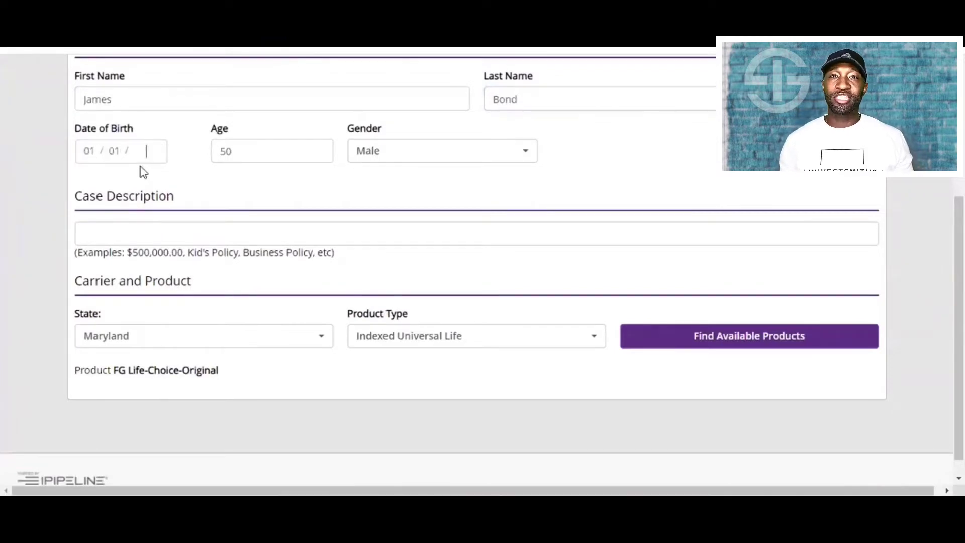
{"action": "type", "text": "1976"}
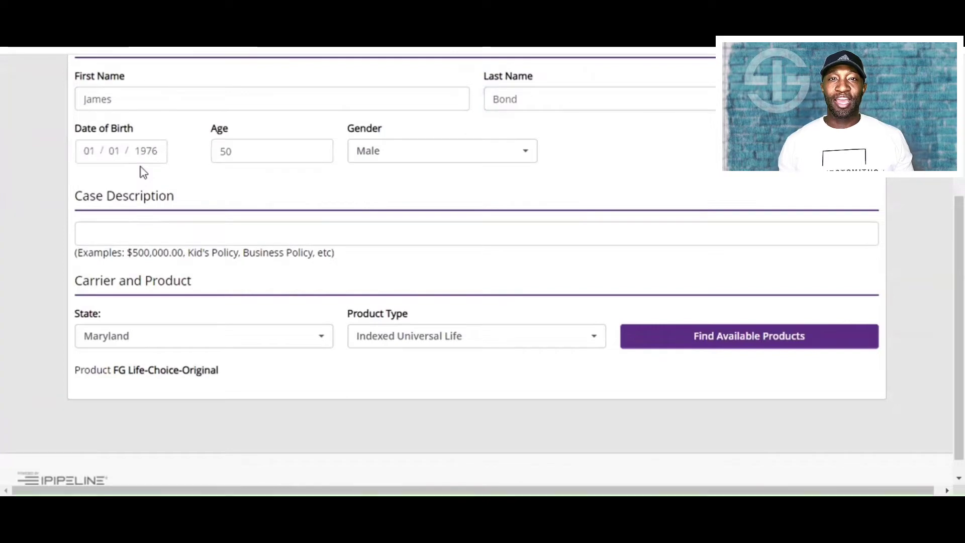
{"action": "key", "text": "Tab"}
{"action": "type", "text": "45"}
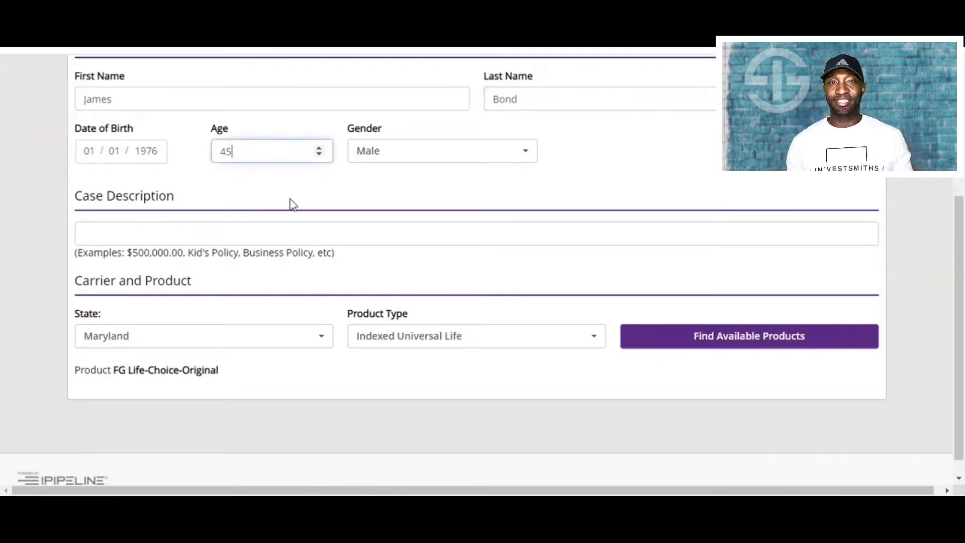
{"action": "left_click", "coordinate": [141, 150]}
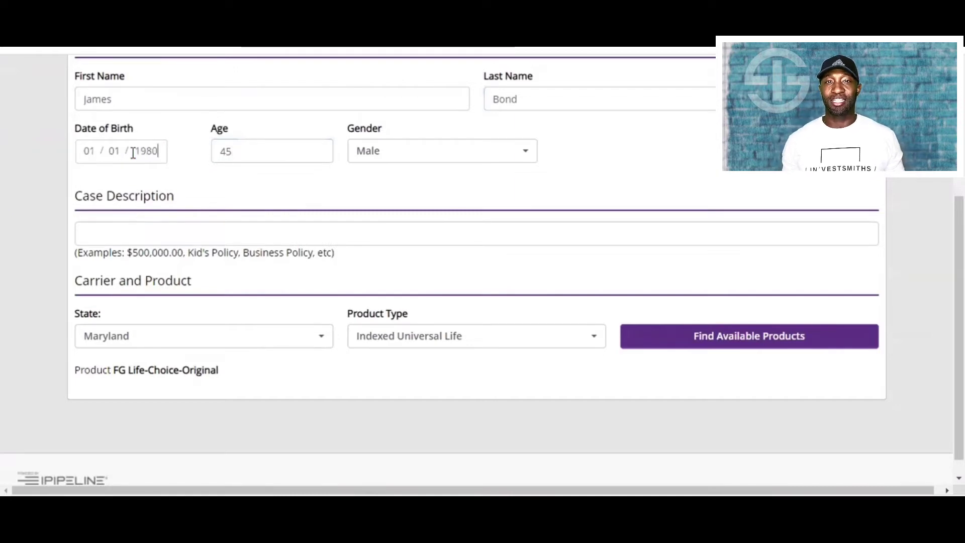
{"action": "type", "text": "1980"}
{"action": "key", "text": "Tab"}
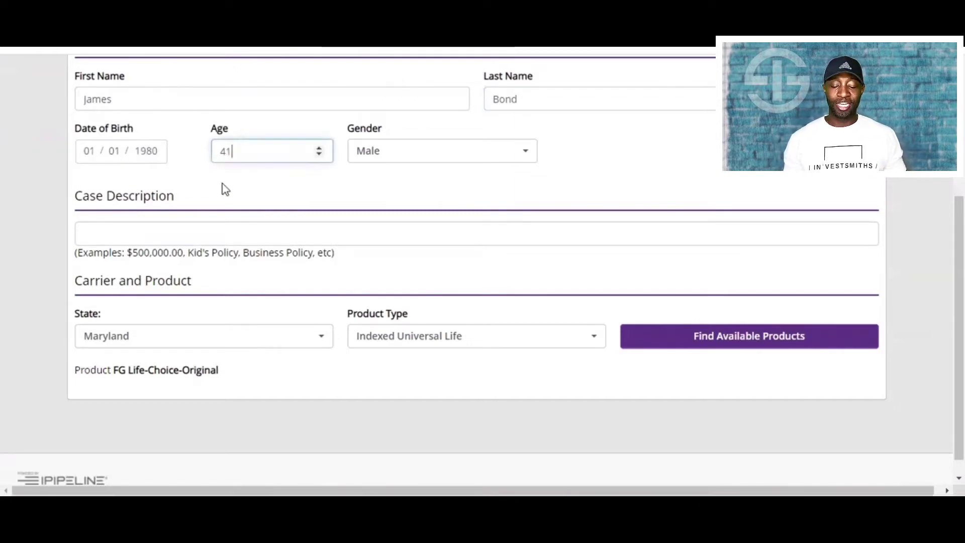
{"action": "scroll", "coordinate": [224, 190], "scroll_direction": "up", "scroll_amount": 1}
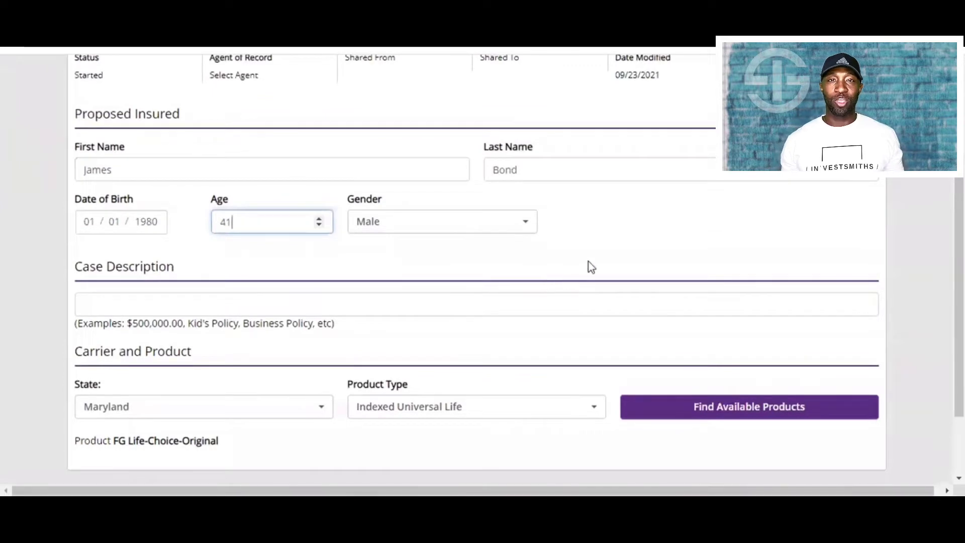
{"action": "scroll", "coordinate": [588, 262], "scroll_direction": "down", "scroll_amount": 1}
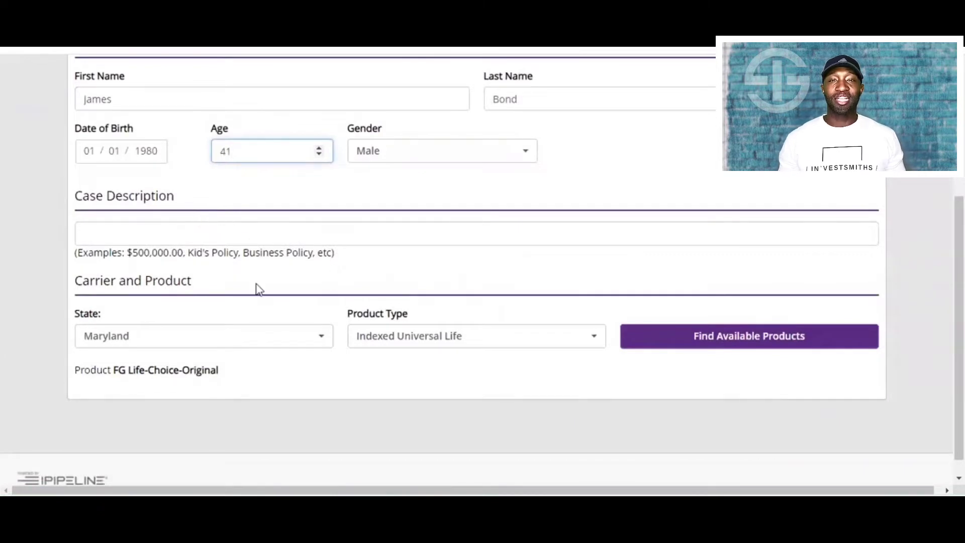
- Set the state to Indiana
{"action": "left_click", "coordinate": [317, 345]}
{"action": "scroll", "coordinate": [179, 410], "scroll_direction": "down", "scroll_amount": 5}
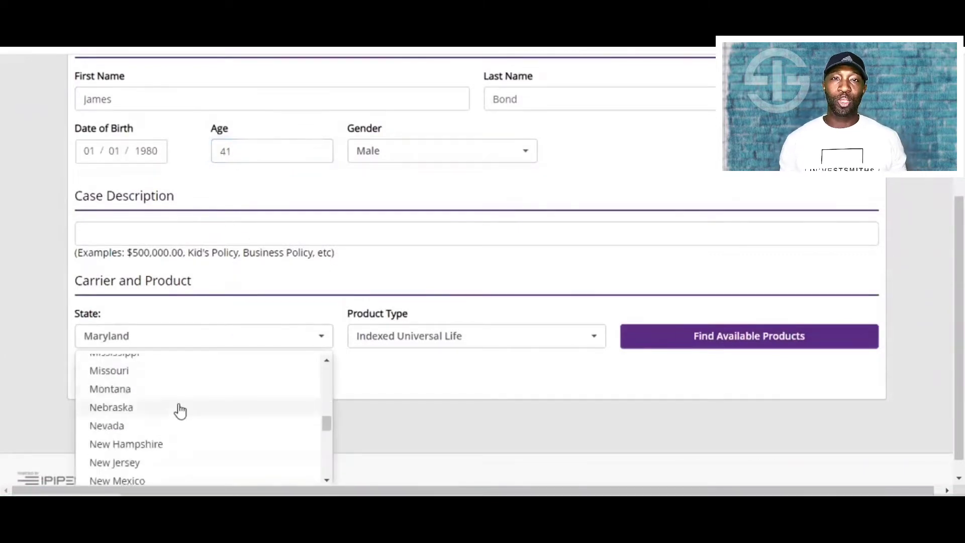
{"action": "scroll", "coordinate": [180, 411], "scroll_direction": "down", "scroll_amount": 4}
{"action": "scroll", "coordinate": [180, 411], "scroll_direction": "up", "scroll_amount": 7}
{"action": "scroll", "coordinate": [180, 411], "scroll_direction": "up", "scroll_amount": 3}
{"action": "scroll", "coordinate": [154, 400], "scroll_direction": "up", "scroll_amount": 1}
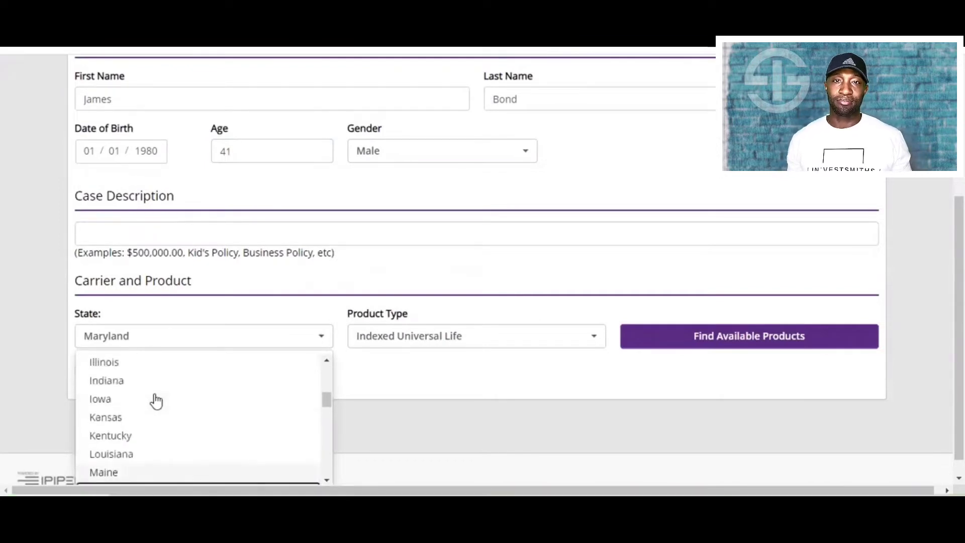
{"action": "left_click", "coordinate": [124, 383]}
{"action": "scroll", "coordinate": [483, 357], "scroll_direction": "down", "scroll_amount": 1}
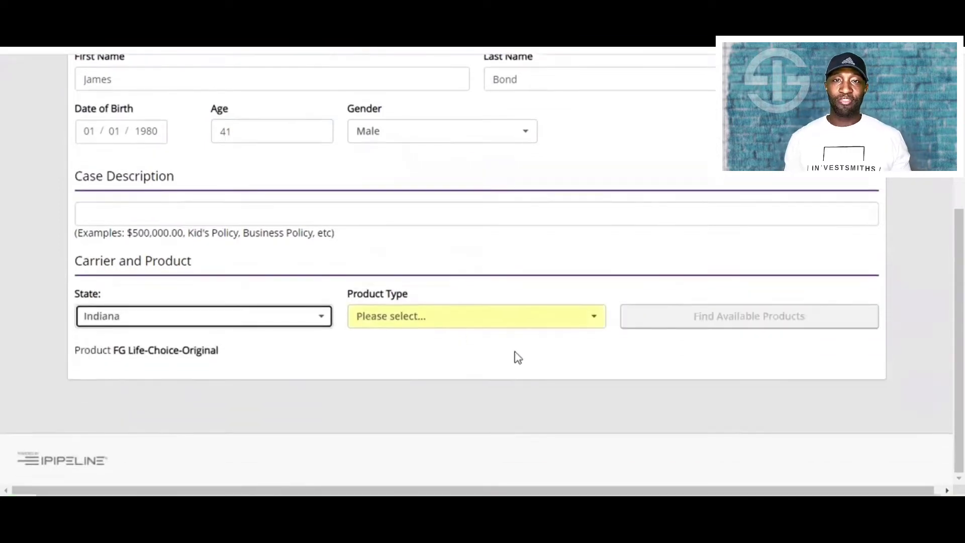
- Choose Indexed Universal Life as product type and list the available products
{"action": "left_click", "coordinate": [586, 326]}
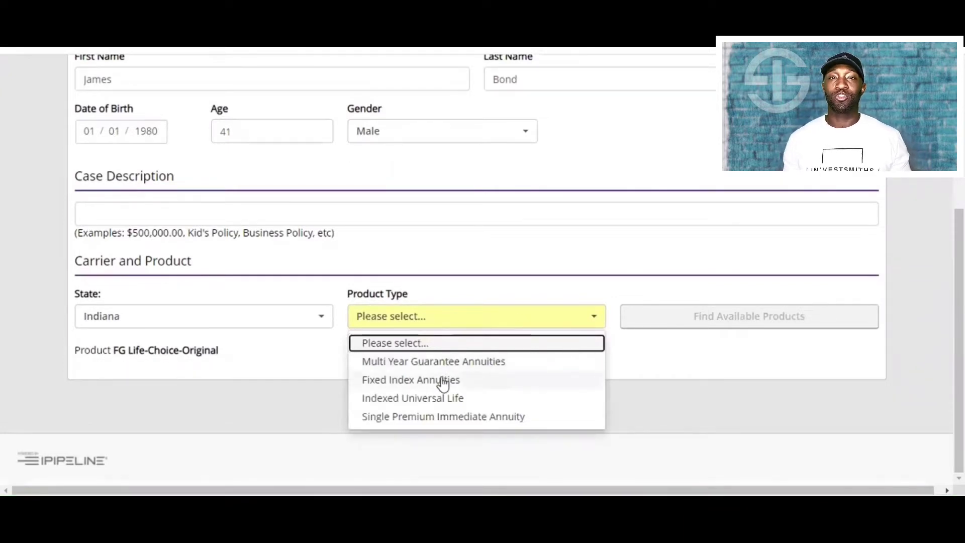
{"action": "left_click", "coordinate": [409, 399]}
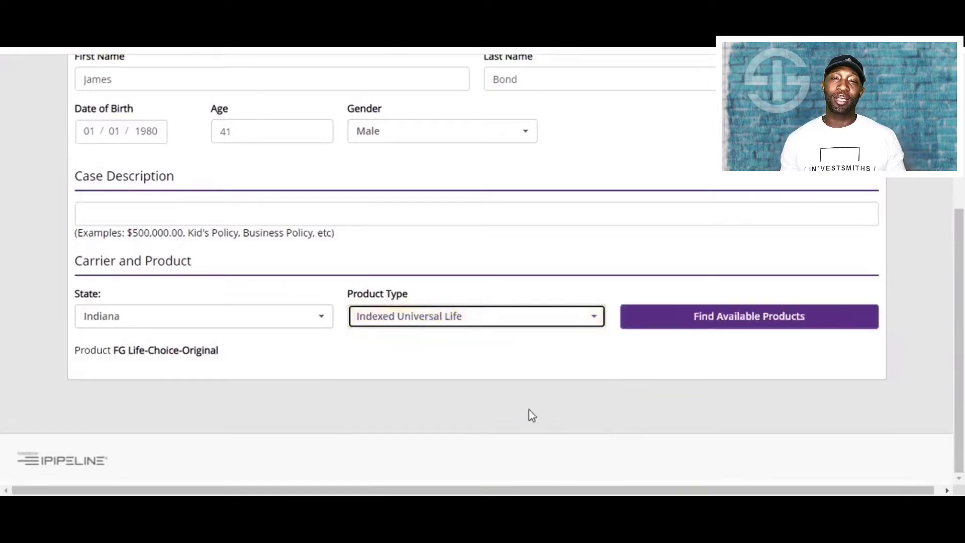
{"action": "left_click", "coordinate": [735, 322]}
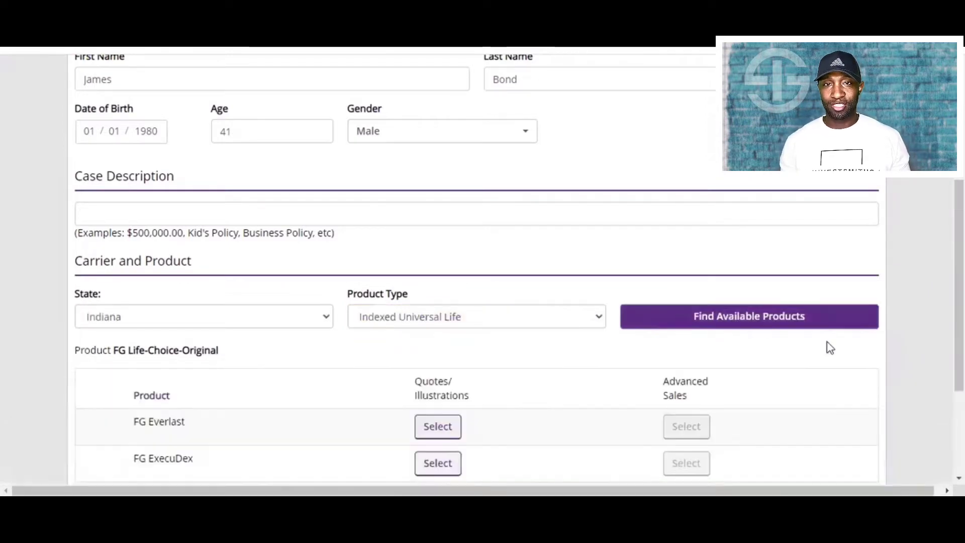
{"action": "scroll", "coordinate": [830, 348], "scroll_direction": "down", "scroll_amount": 3}
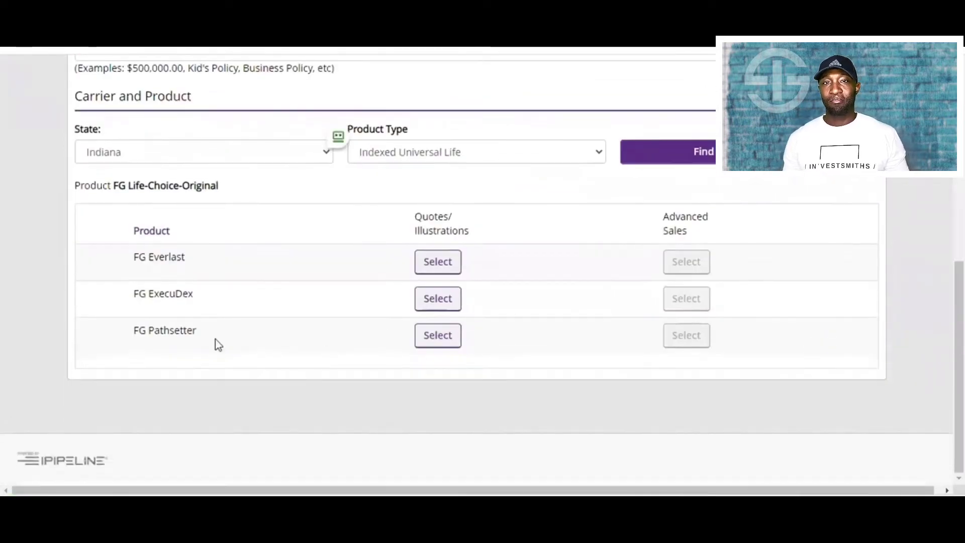
- Select FG Pathsetter and review its proposal form with $150,000 face amount, Option A
{"action": "left_click", "coordinate": [447, 339]}
{"action": "scroll", "coordinate": [572, 326], "scroll_direction": "down", "scroll_amount": 2}
{"action": "scroll", "coordinate": [599, 328], "scroll_direction": "up", "scroll_amount": 1}
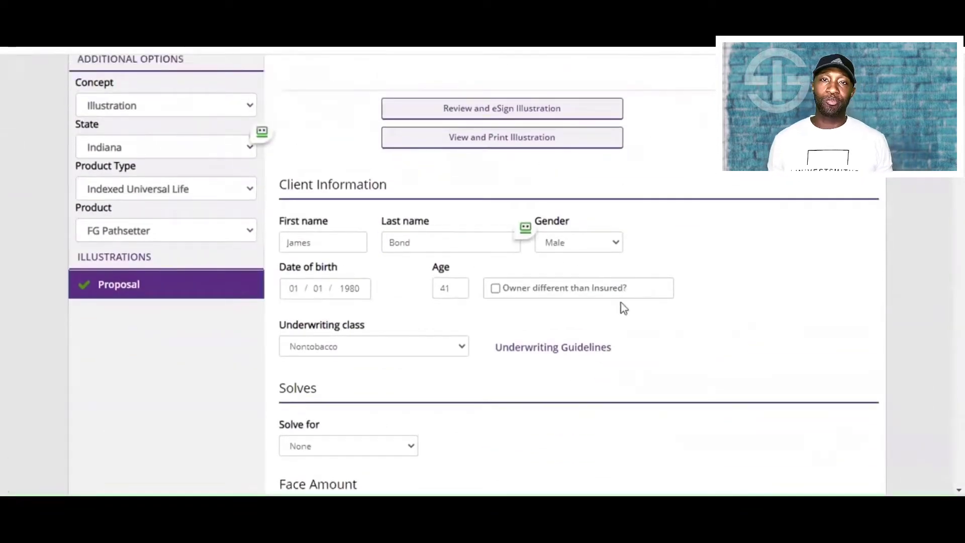
{"action": "scroll", "coordinate": [628, 312], "scroll_direction": "down", "scroll_amount": 4}
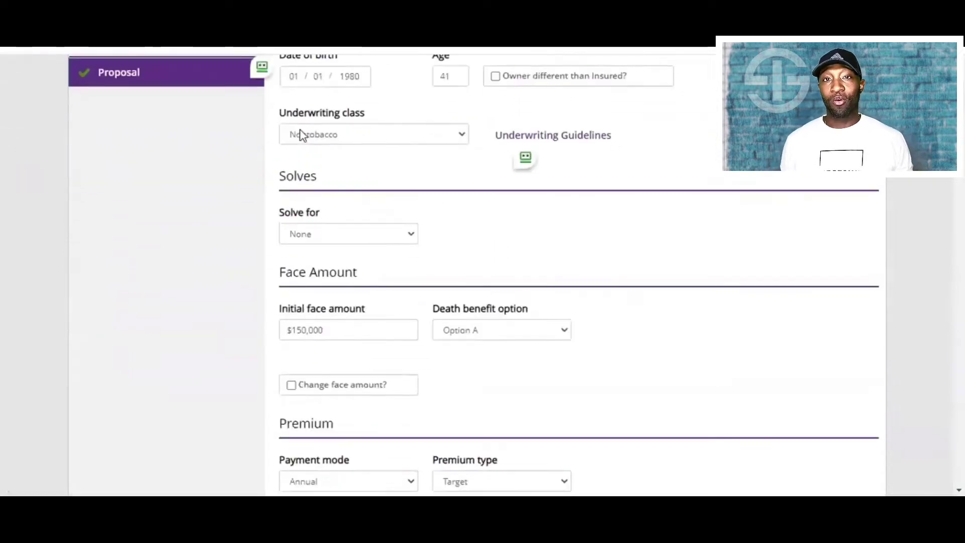
{"action": "scroll", "coordinate": [451, 194], "scroll_direction": "up", "scroll_amount": 3}
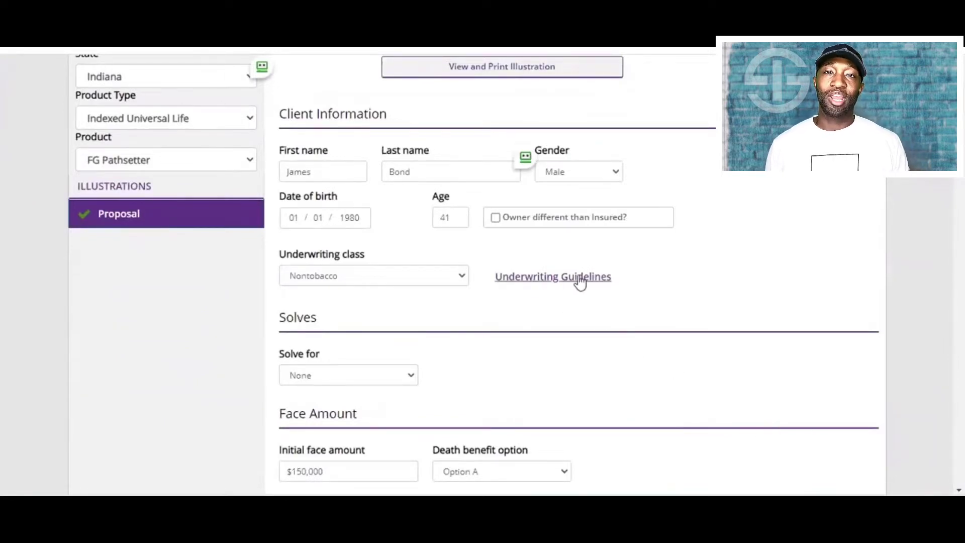
{"action": "scroll", "coordinate": [655, 311], "scroll_direction": "down", "scroll_amount": 3}
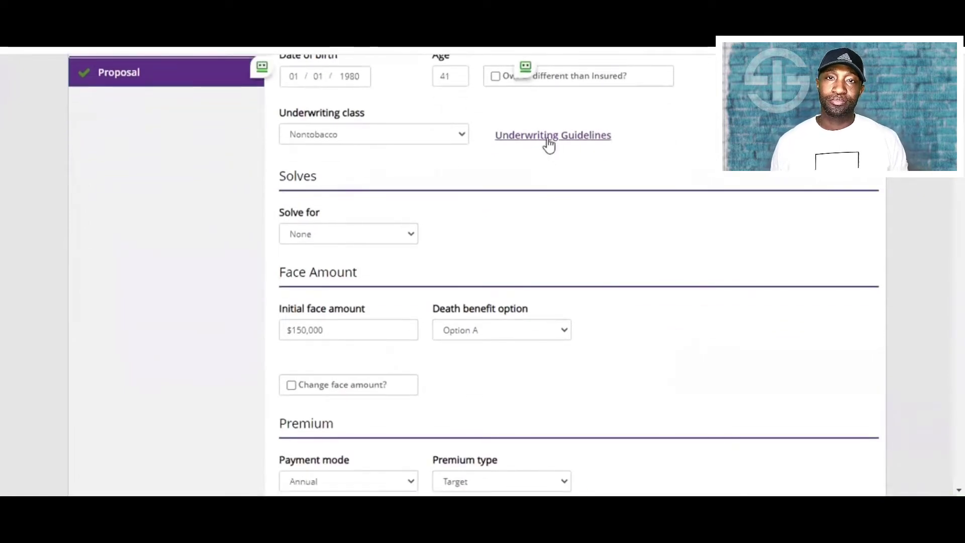
{"action": "scroll", "coordinate": [696, 182], "scroll_direction": "down", "scroll_amount": 2}
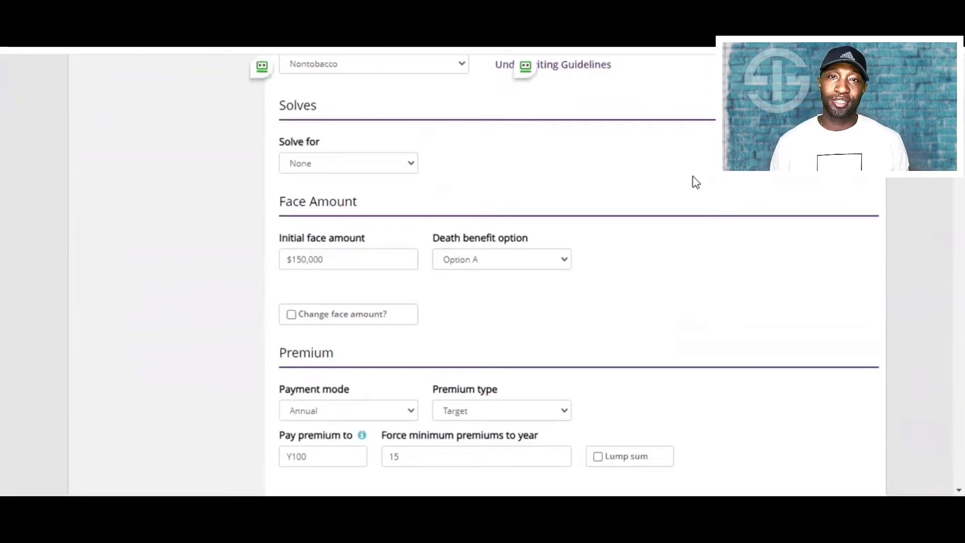
- Choose a solve type to bring up Solve Inputs for premium toward $100,000 cash value at A100
{"action": "left_click", "coordinate": [411, 165]}
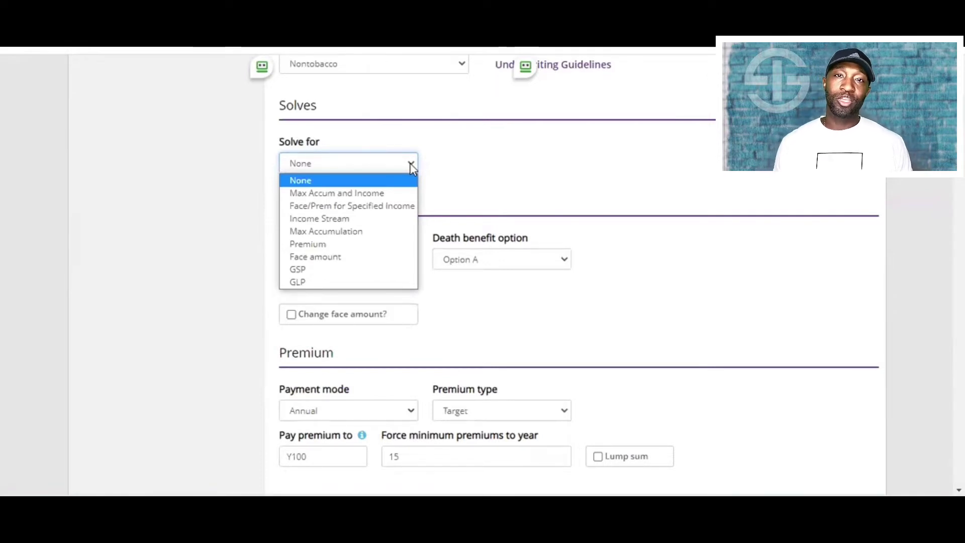
{"action": "left_click", "coordinate": [365, 197]}
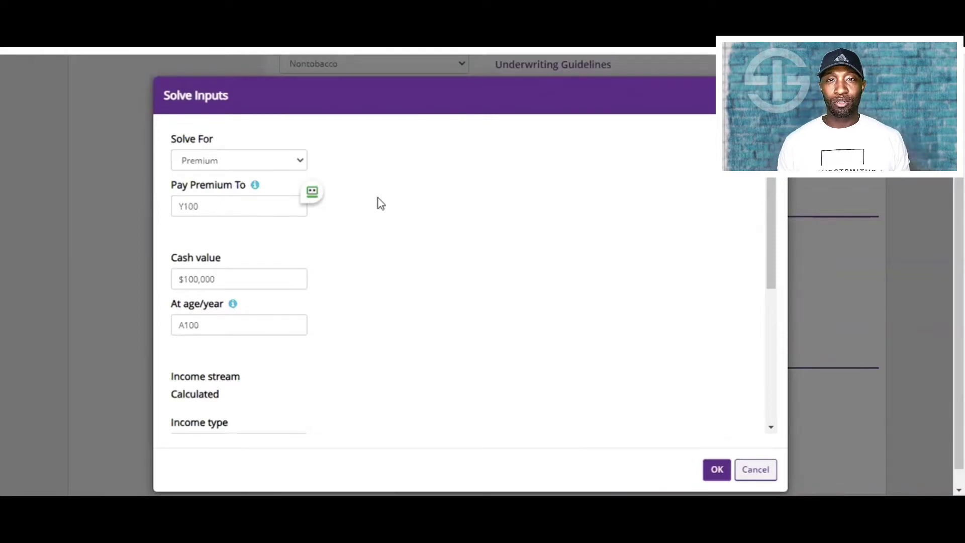
- Keep Premium as solve type, open Specified Premiums, and set frequency to monthly
{"action": "left_click", "coordinate": [282, 168]}
{"action": "left_click", "coordinate": [261, 179]}
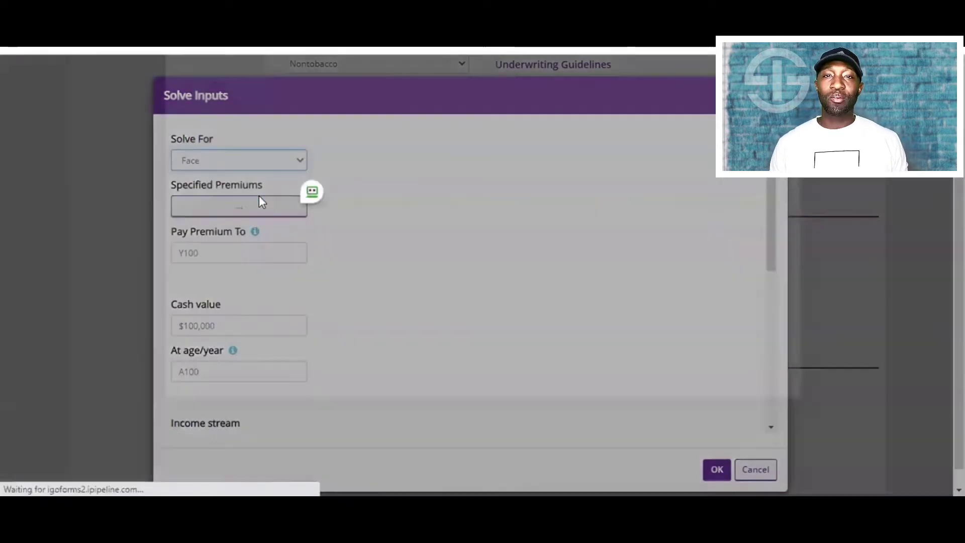
{"action": "left_click", "coordinate": [262, 202]}
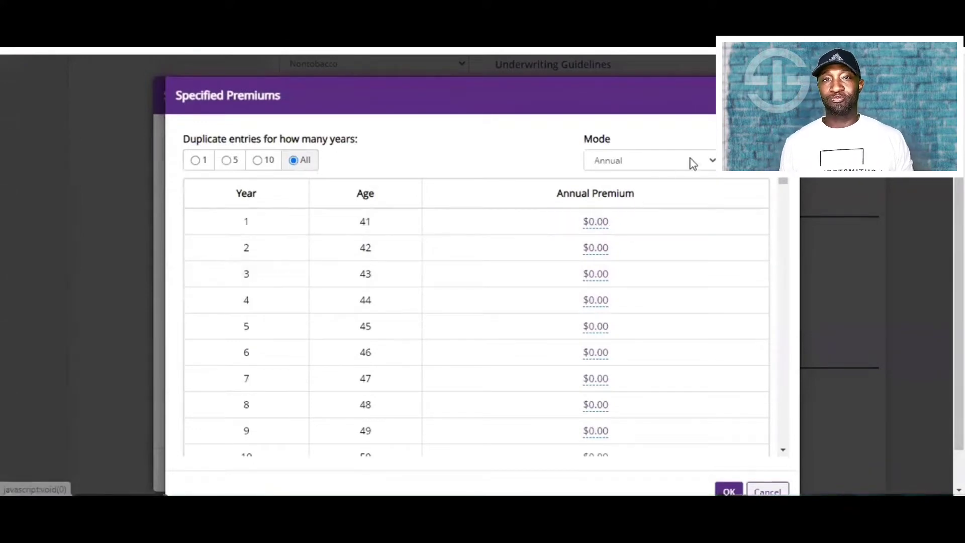
{"action": "left_click", "coordinate": [710, 161]}
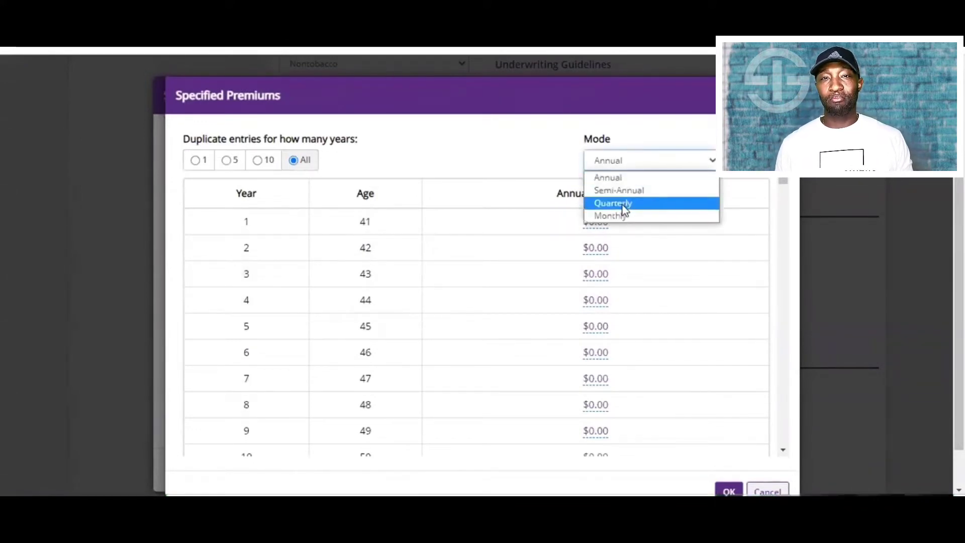
{"action": "left_click", "coordinate": [614, 216]}
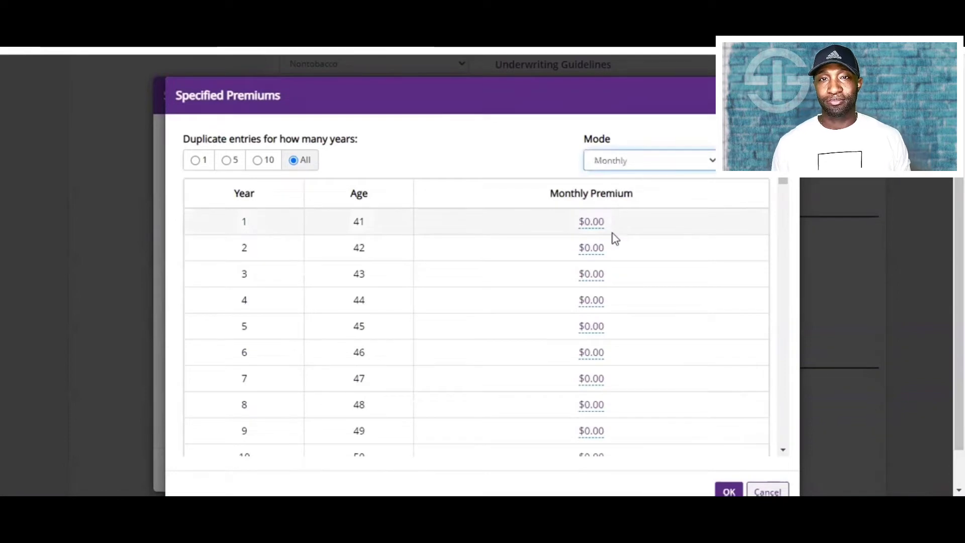
- Enter a $1,000 premium for all years and accept the schedule
{"action": "left_click", "coordinate": [595, 225]}
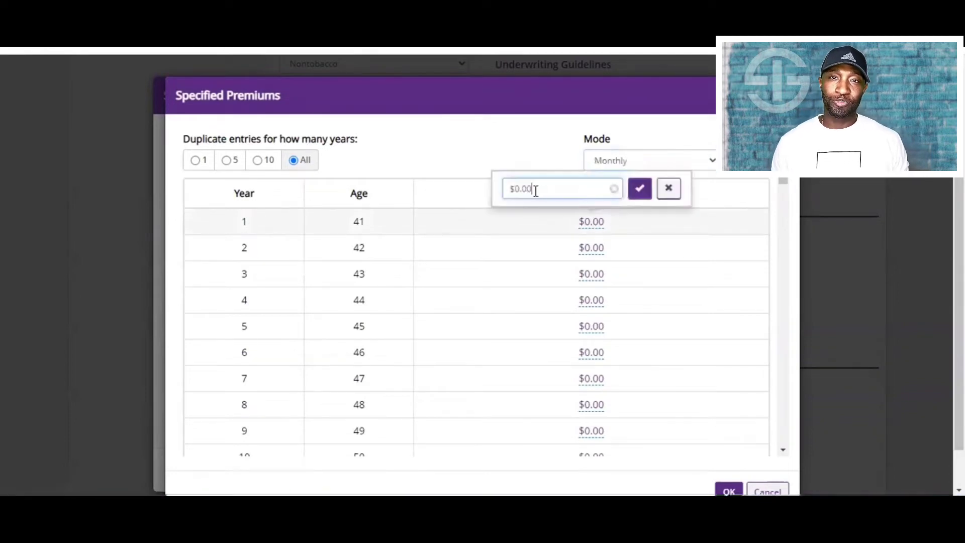
{"action": "left_click_drag", "start_coordinate": [534, 189], "coordinate": [516, 193]}
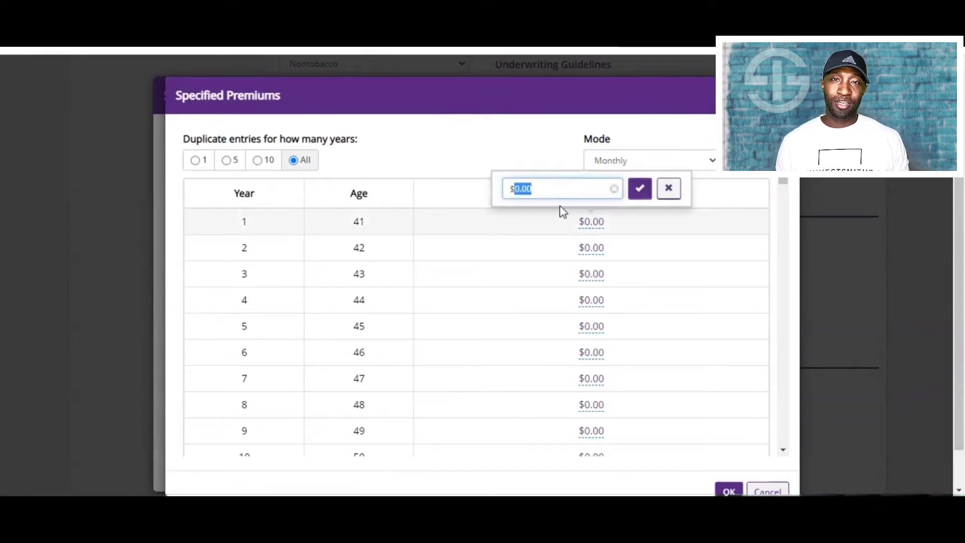
{"action": "type", "text": "1000"}
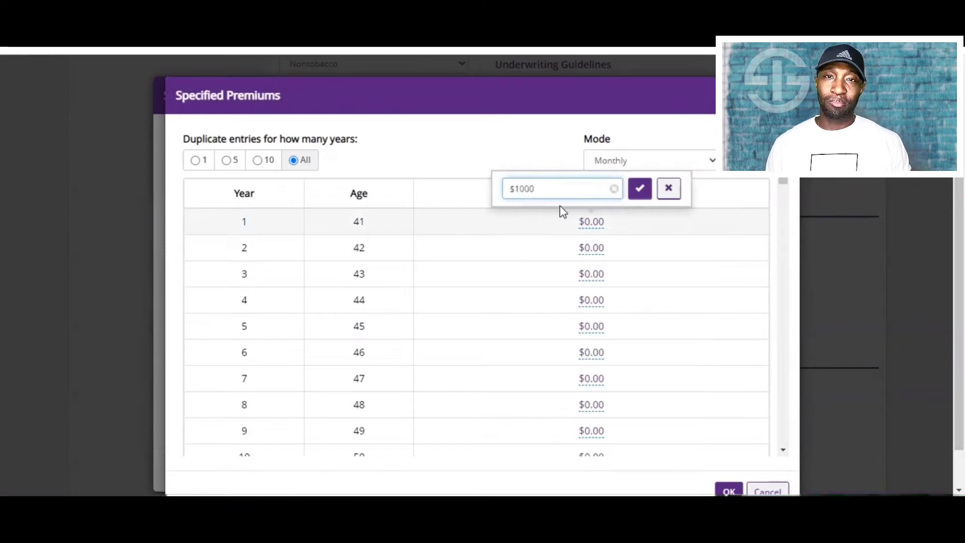
{"action": "left_click", "coordinate": [639, 189]}
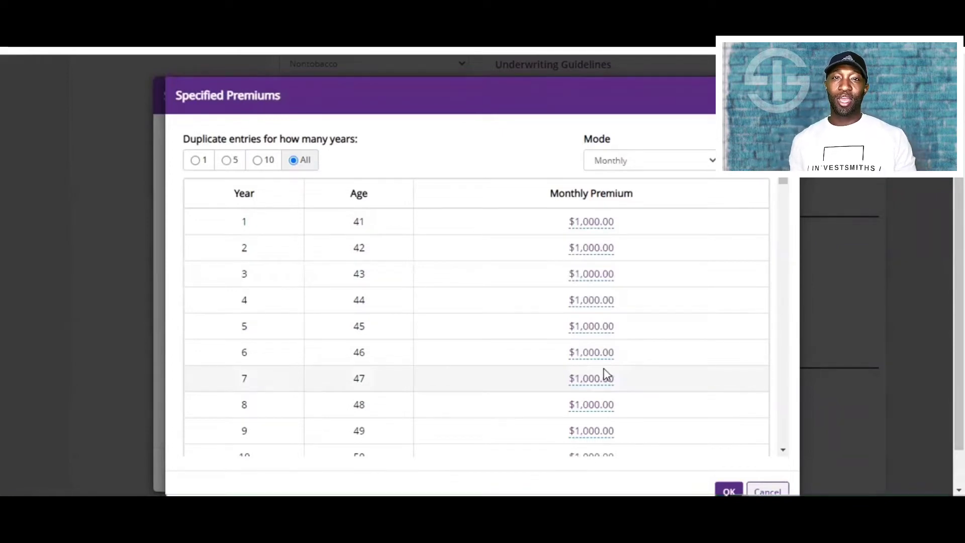
{"action": "scroll", "coordinate": [607, 374], "scroll_direction": "down", "scroll_amount": 2}
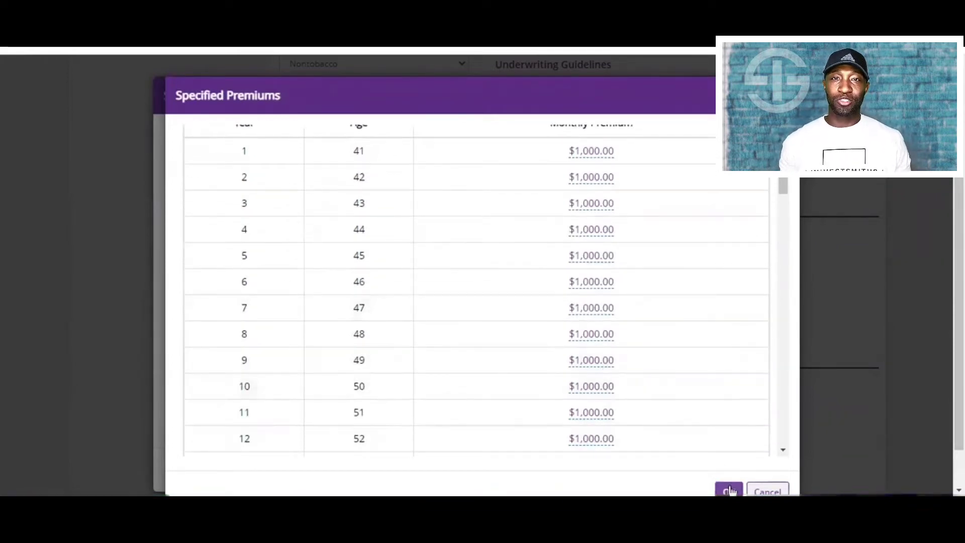
{"action": "scroll", "coordinate": [669, 394], "scroll_direction": "up", "scroll_amount": 2}
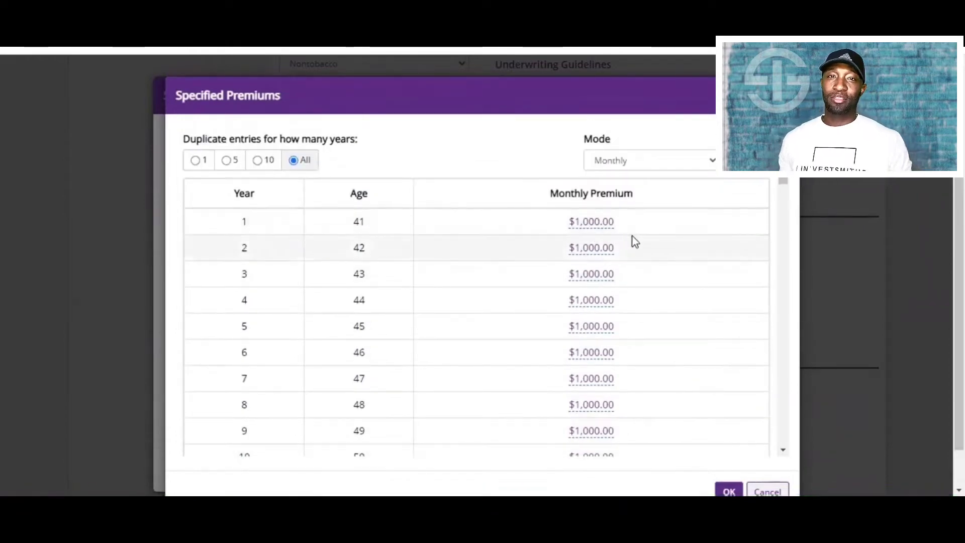
{"action": "left_click", "coordinate": [729, 491]}
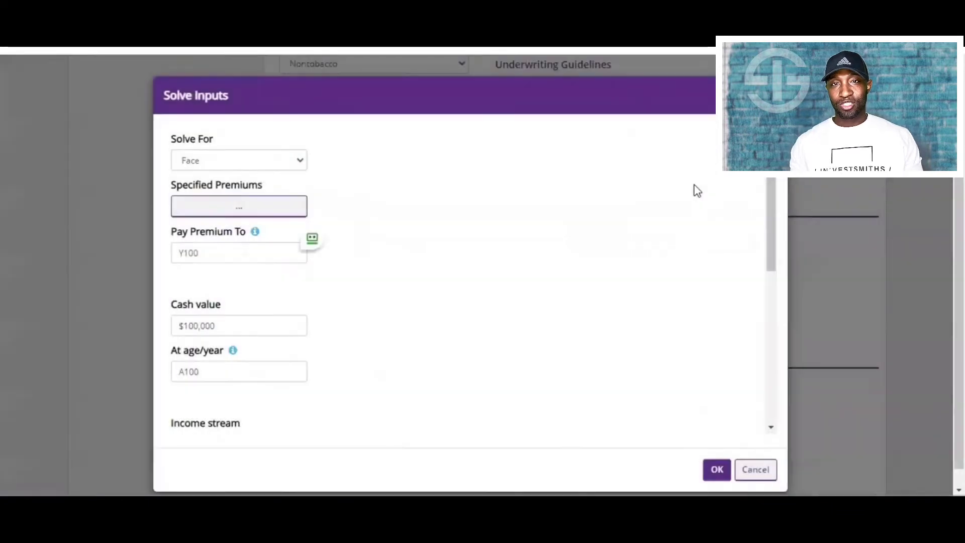
- Change Pay Premium To from Y100 to A66
{"action": "scroll", "coordinate": [622, 240], "scroll_direction": "down", "scroll_amount": 4}
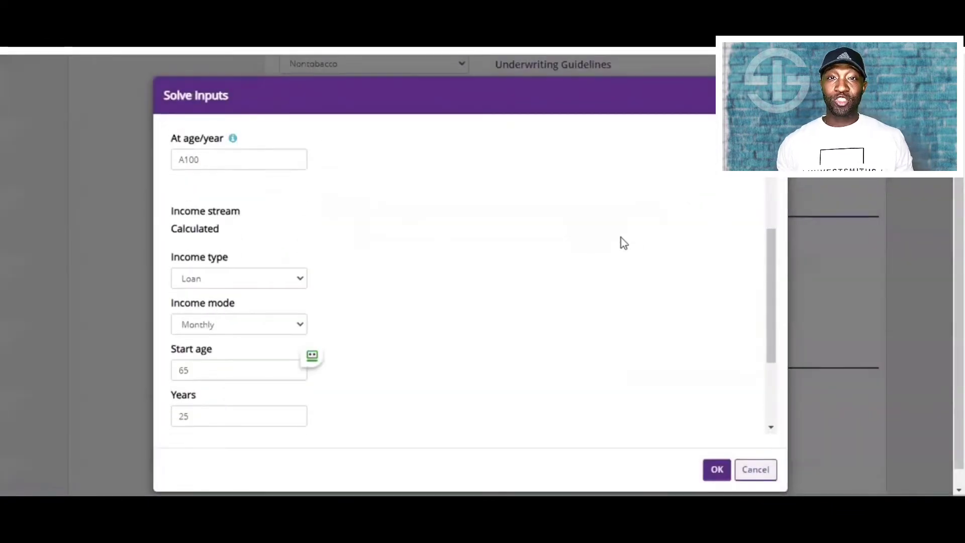
{"action": "scroll", "coordinate": [622, 241], "scroll_direction": "down", "scroll_amount": 3}
{"action": "scroll", "coordinate": [621, 240], "scroll_direction": "up", "scroll_amount": 7}
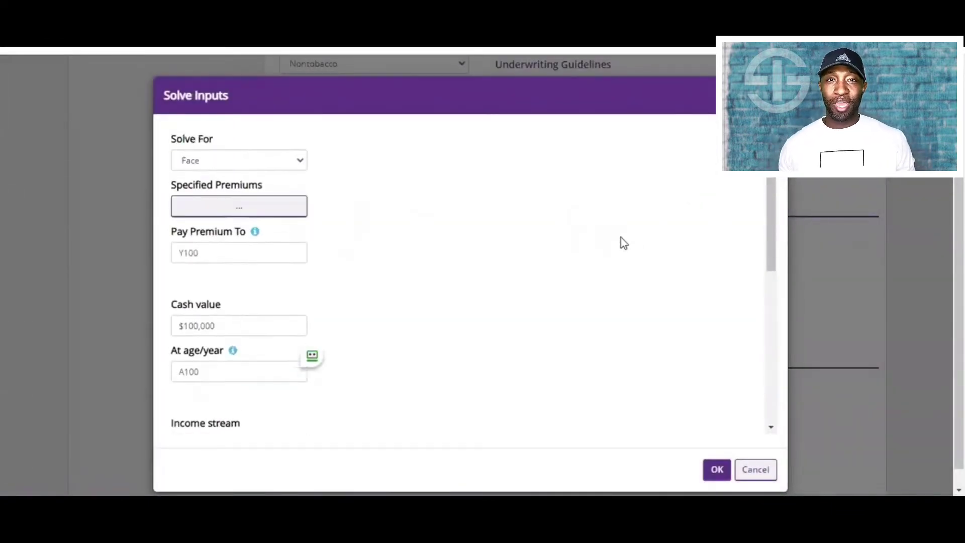
{"action": "left_click", "coordinate": [208, 259]}
{"action": "left_click_drag", "start_coordinate": [221, 254], "coordinate": [180, 254]}
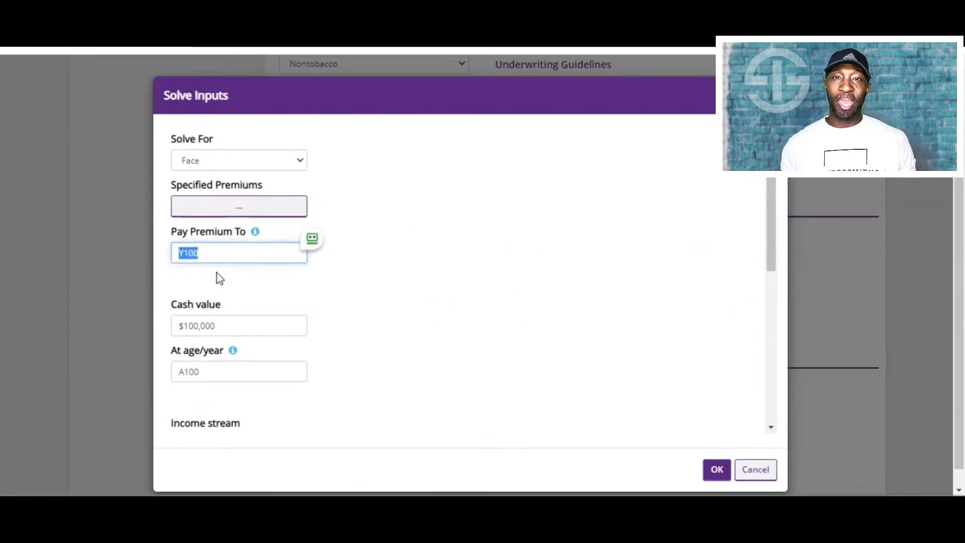
{"action": "type", "text": "A"}
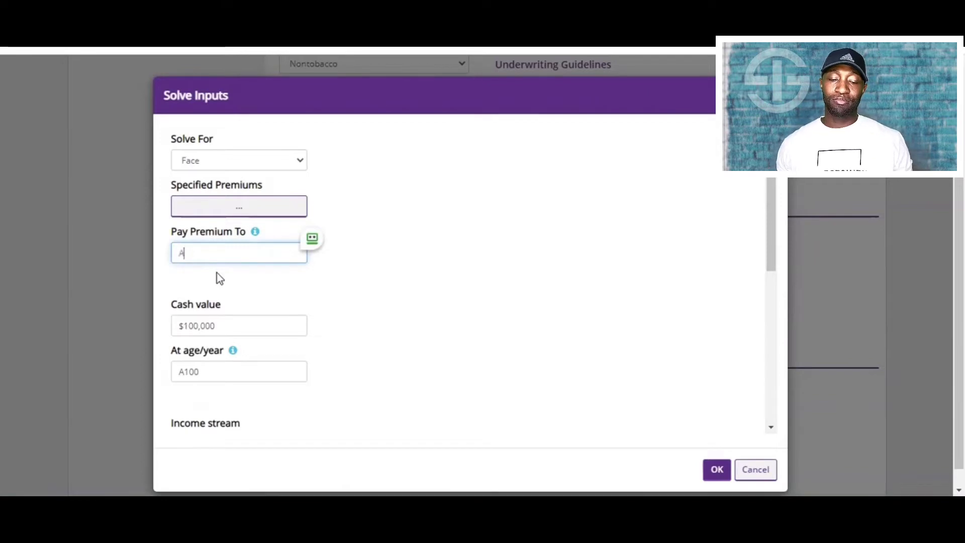
{"action": "type", "text": "66"}
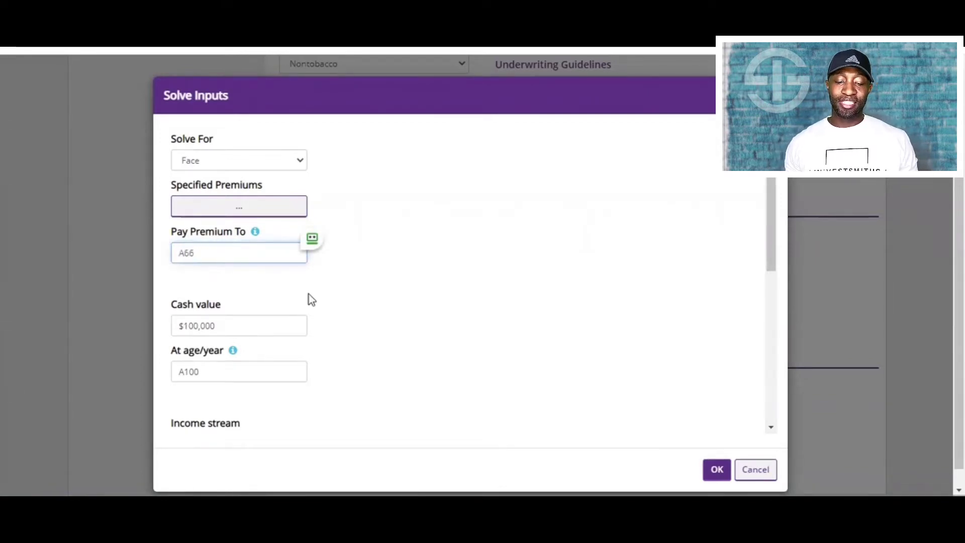
{"action": "left_click", "coordinate": [324, 301]}
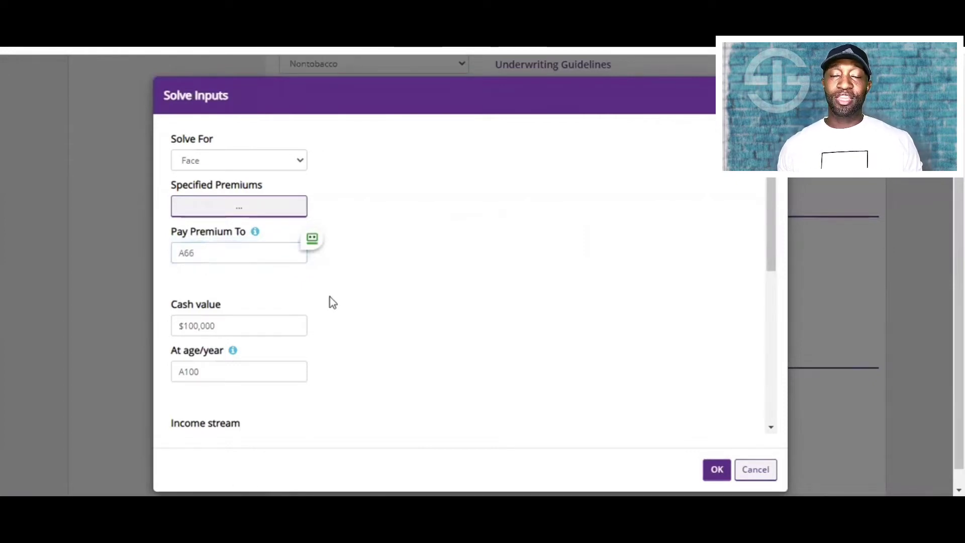
- Set the loan income start age to 67 and use 7702 rates effective January 2021
{"action": "scroll", "coordinate": [331, 298], "scroll_direction": "down", "scroll_amount": 4}
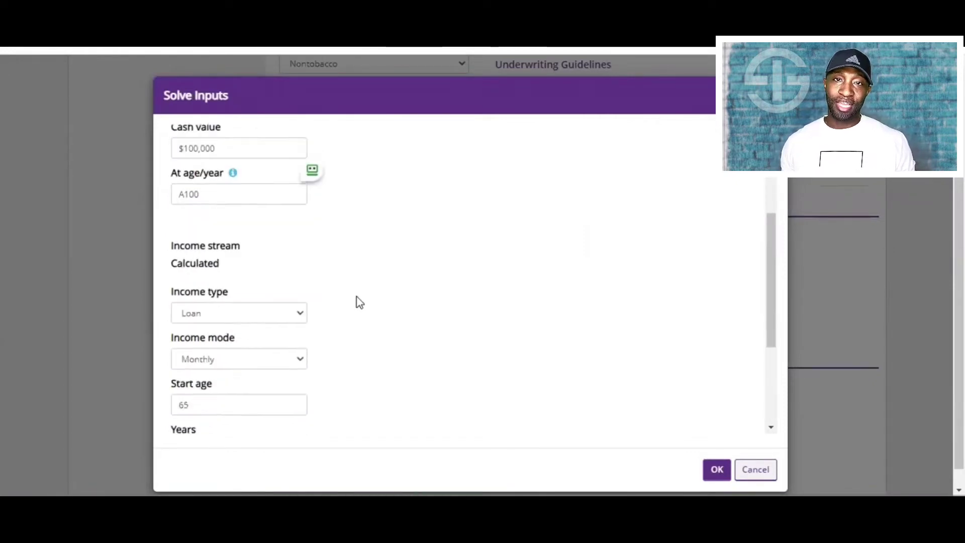
{"action": "scroll", "coordinate": [360, 302], "scroll_direction": "down", "scroll_amount": 3}
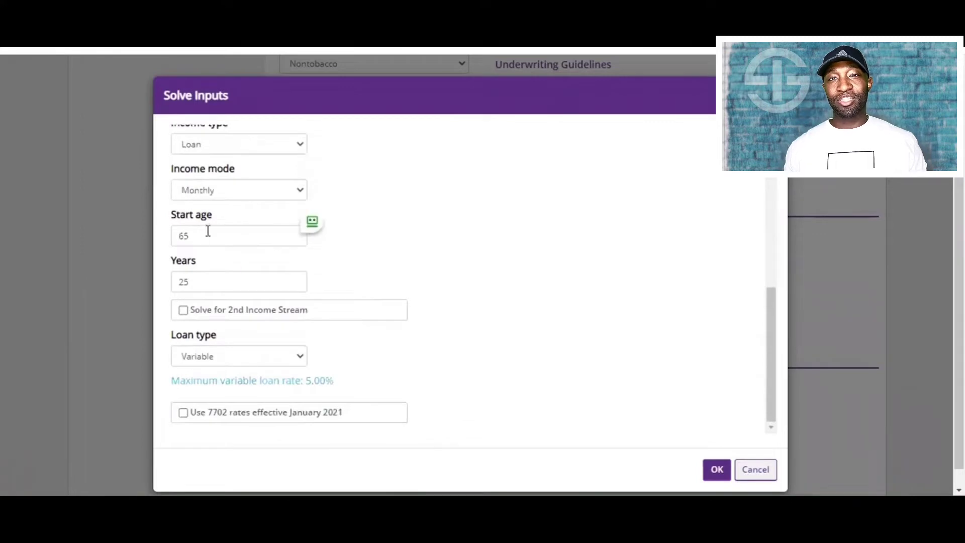
{"action": "left_click_drag", "start_coordinate": [208, 240], "coordinate": [170, 241]}
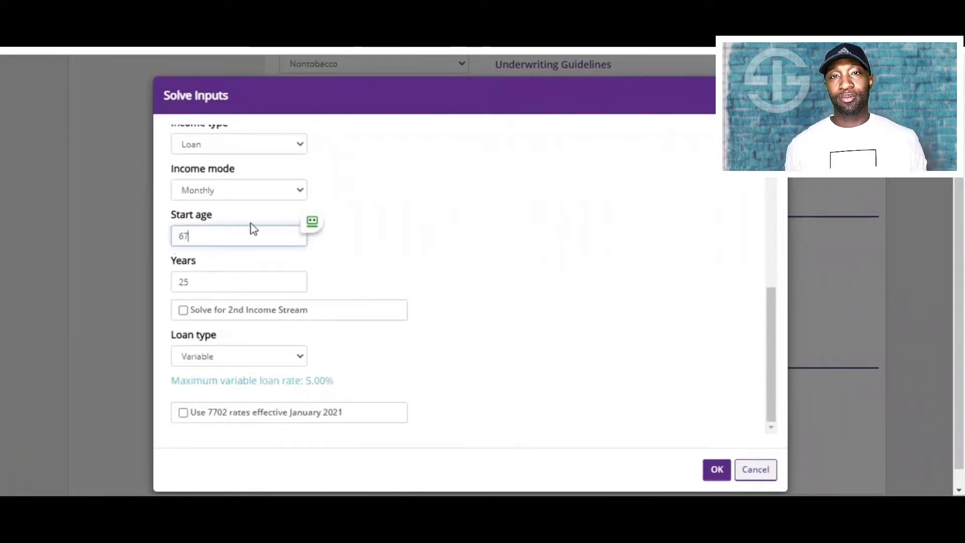
{"action": "left_click", "coordinate": [253, 265]}
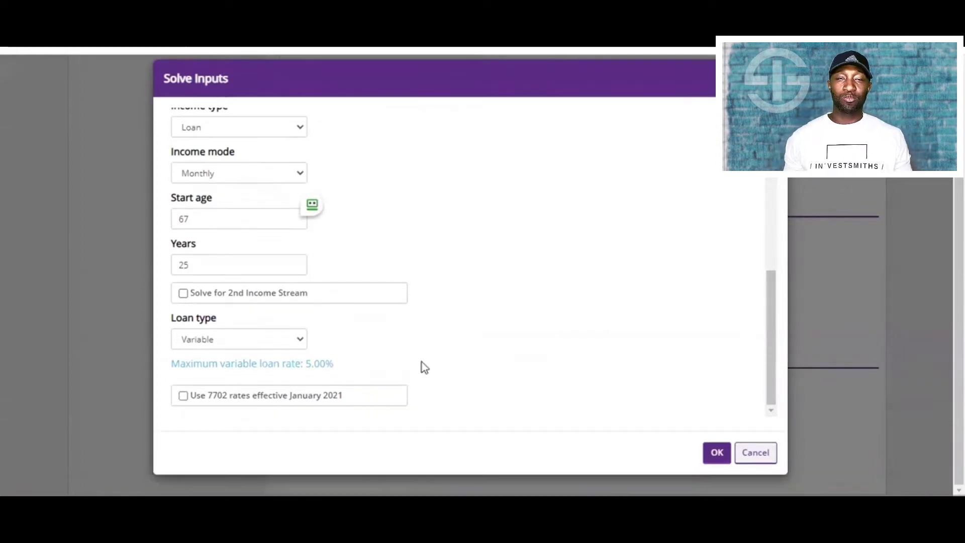
{"action": "left_click", "coordinate": [183, 397]}
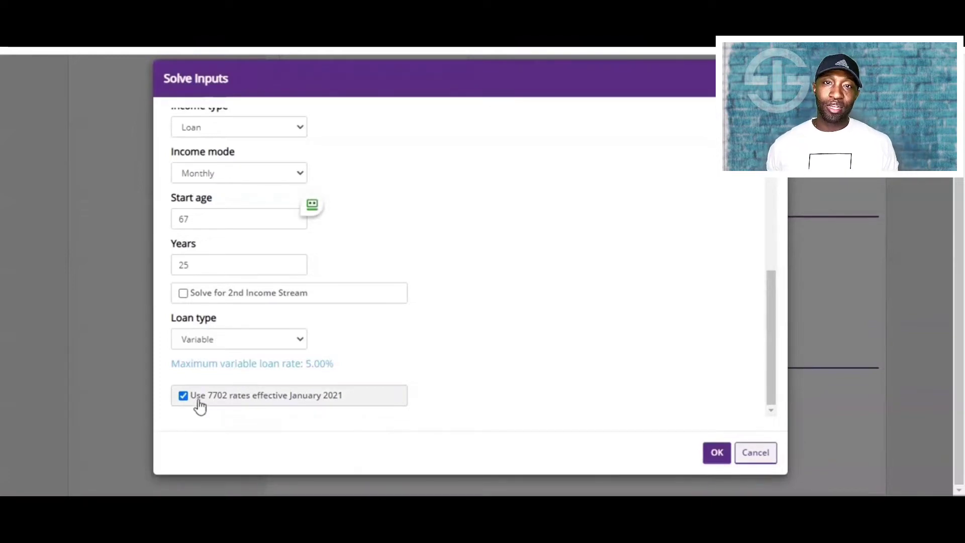
- Apply the solve inputs and review the proposal form's Specified Varied premiums paid to A66
{"action": "left_click", "coordinate": [716, 454]}
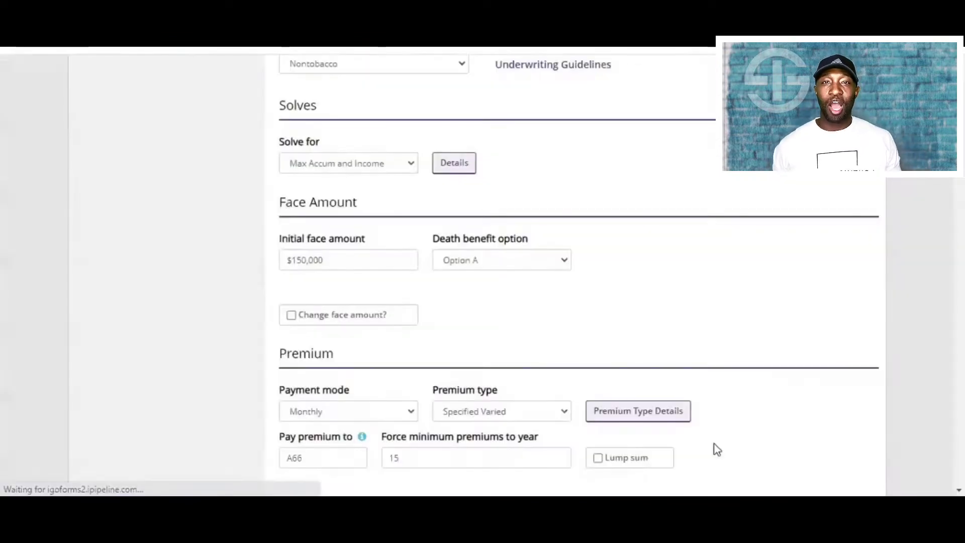
{"action": "scroll", "coordinate": [620, 345], "scroll_direction": "up", "scroll_amount": 1}
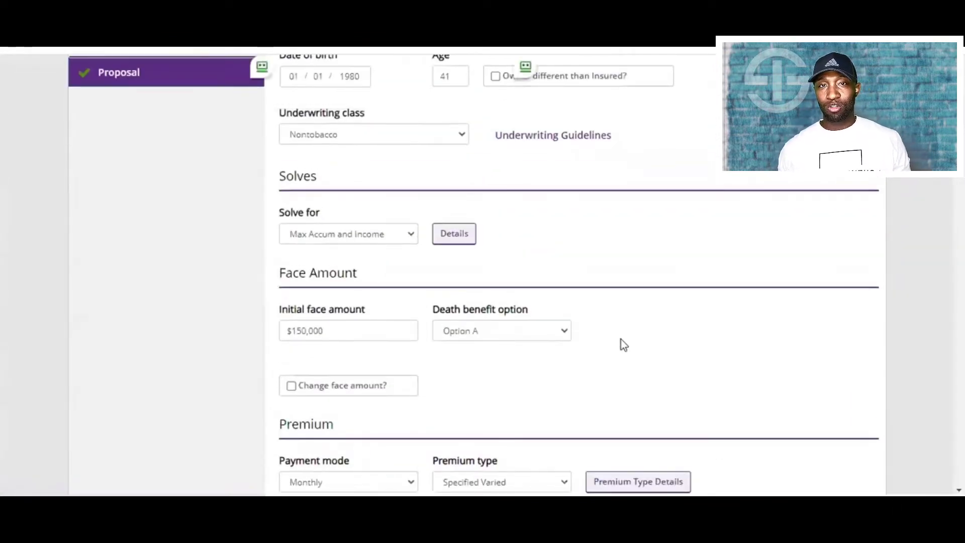
{"action": "scroll", "coordinate": [508, 287], "scroll_direction": "up", "scroll_amount": 1}
{"action": "scroll", "coordinate": [375, 243], "scroll_direction": "down", "scroll_amount": 3}
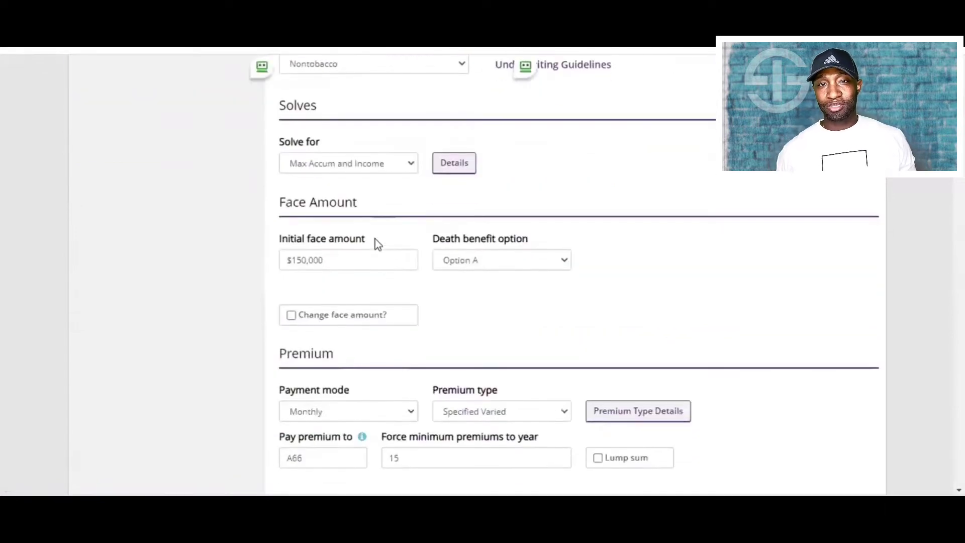
{"action": "scroll", "coordinate": [376, 242], "scroll_direction": "down", "scroll_amount": 1}
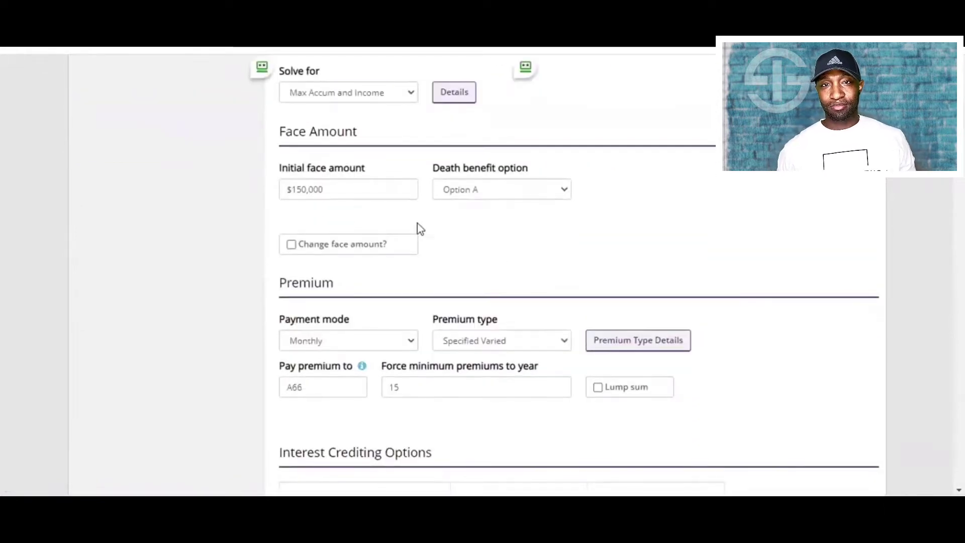
{"action": "scroll", "coordinate": [387, 225], "scroll_direction": "down", "scroll_amount": 1}
{"action": "scroll", "coordinate": [517, 246], "scroll_direction": "down", "scroll_amount": 1}
{"action": "scroll", "coordinate": [517, 237], "scroll_direction": "up", "scroll_amount": 3}
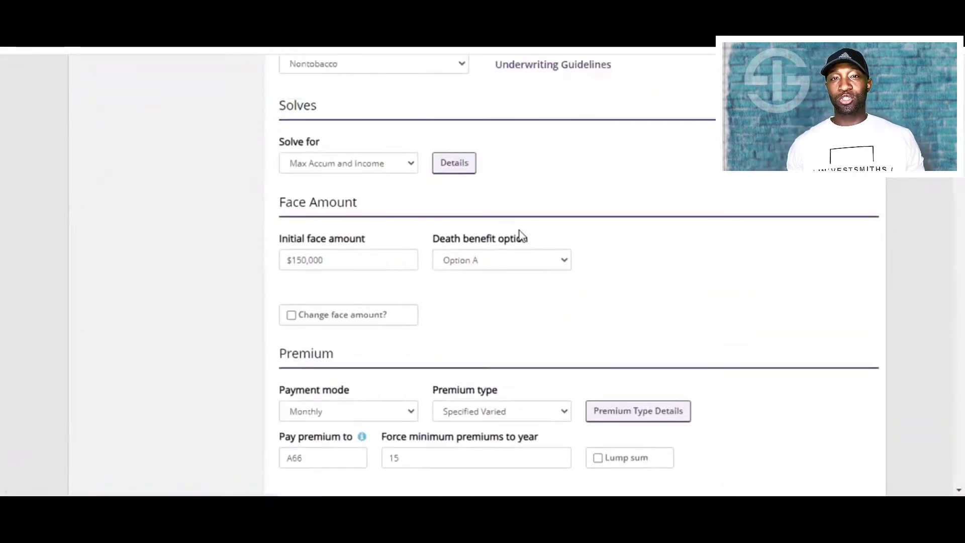
{"action": "left_click", "coordinate": [565, 263]}
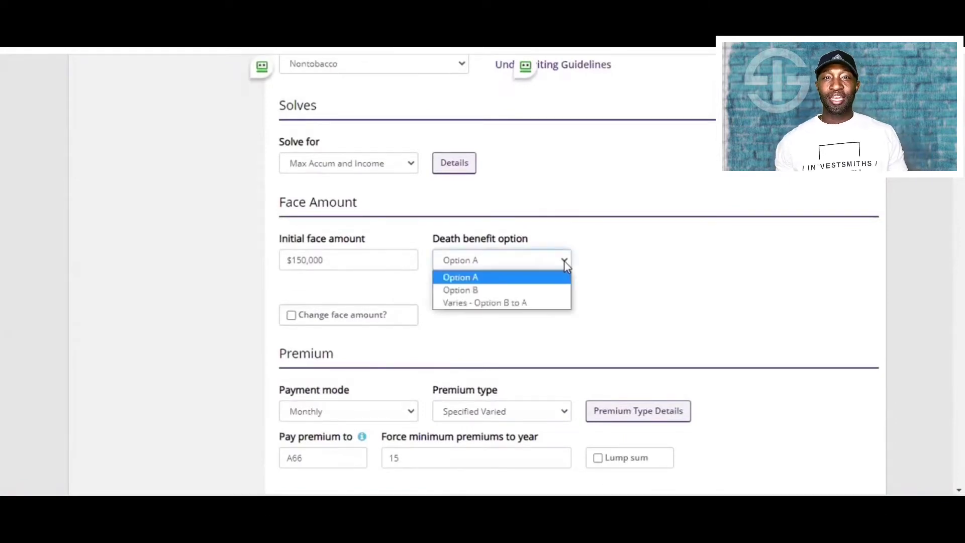
{"action": "left_click", "coordinate": [511, 304]}
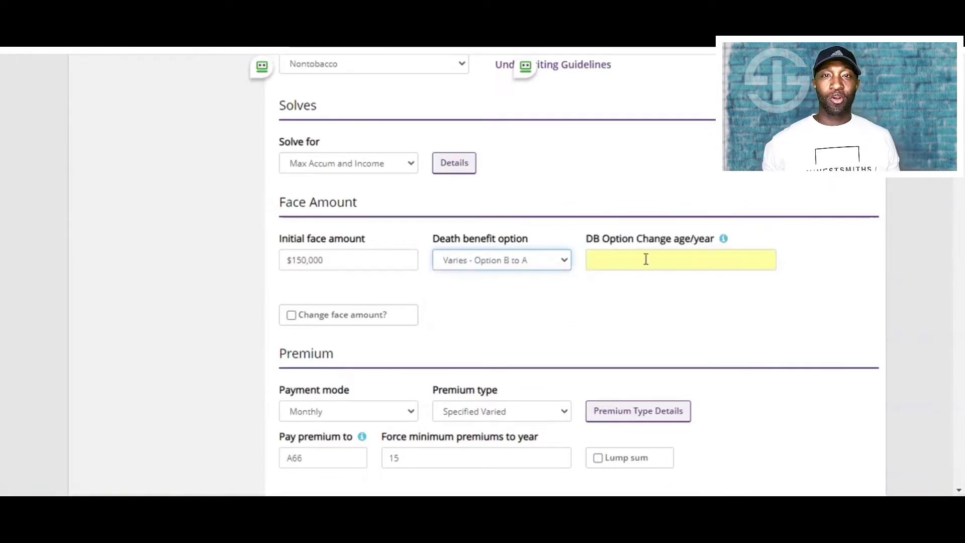
{"action": "left_click", "coordinate": [646, 260]}
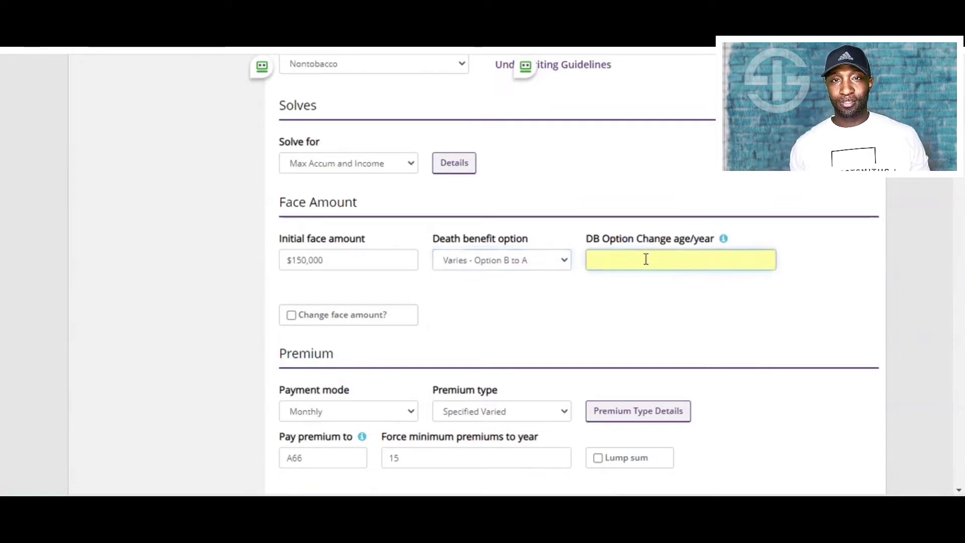
{"action": "type", "text": "6"}
{"action": "key", "text": "BackSpace"}
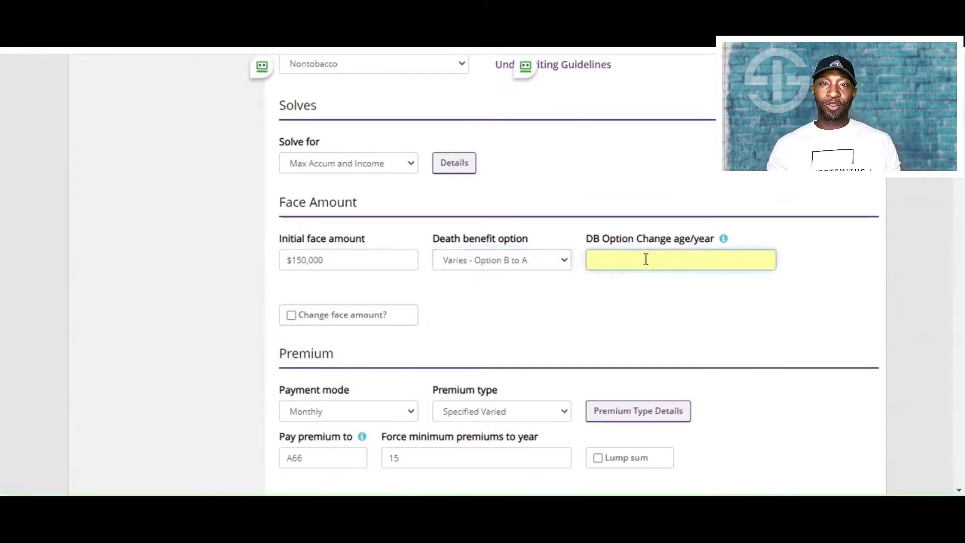
{"action": "type", "text": "A66"}
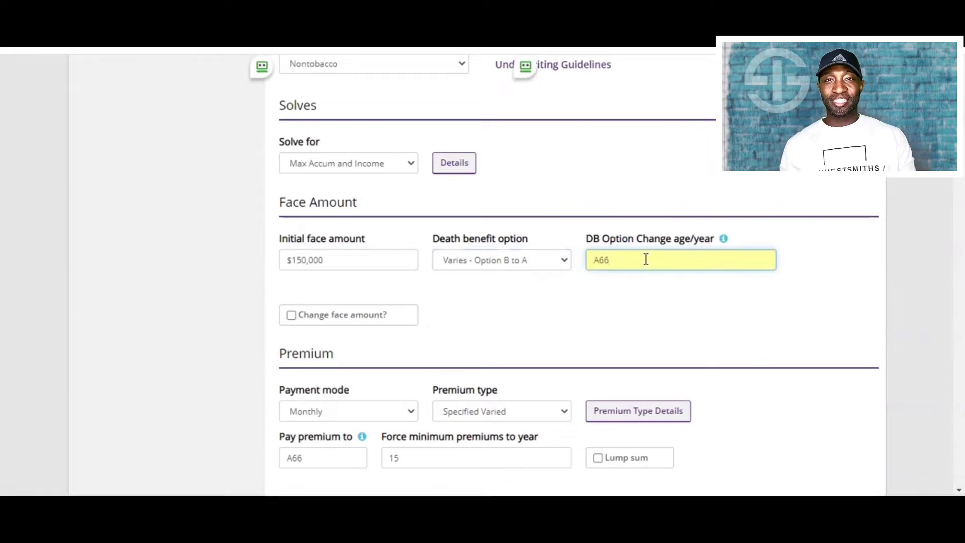
{"action": "left_click", "coordinate": [668, 279]}
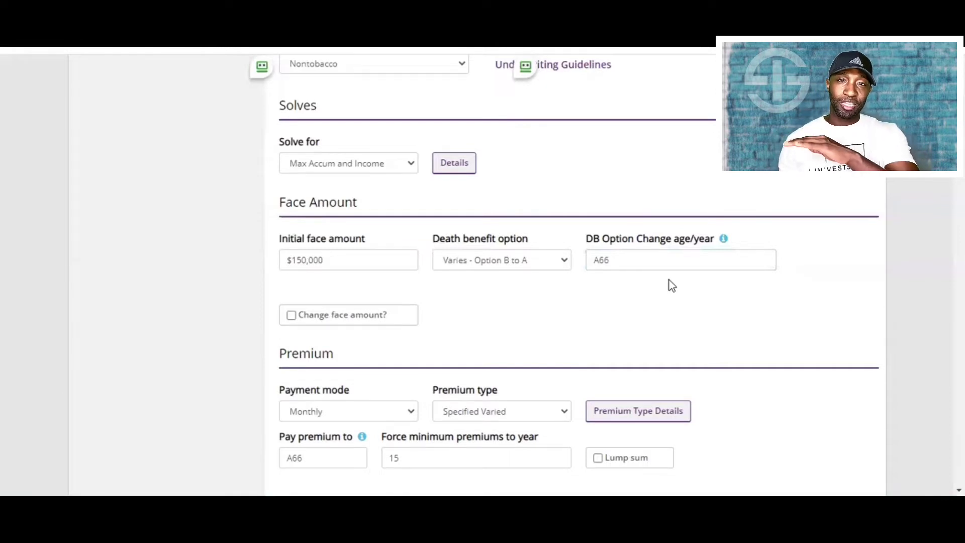
{"action": "left_click", "coordinate": [565, 260]}
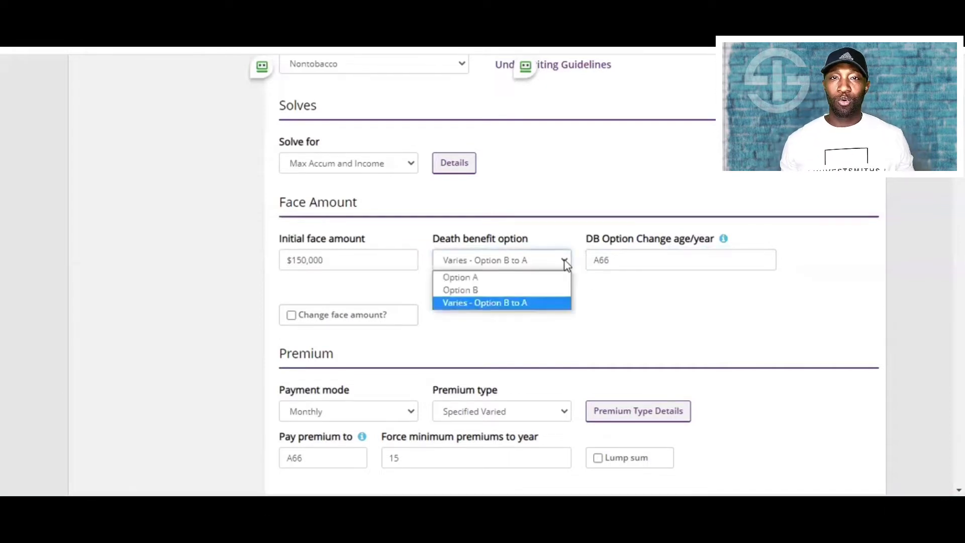
{"action": "left_click", "coordinate": [521, 279]}
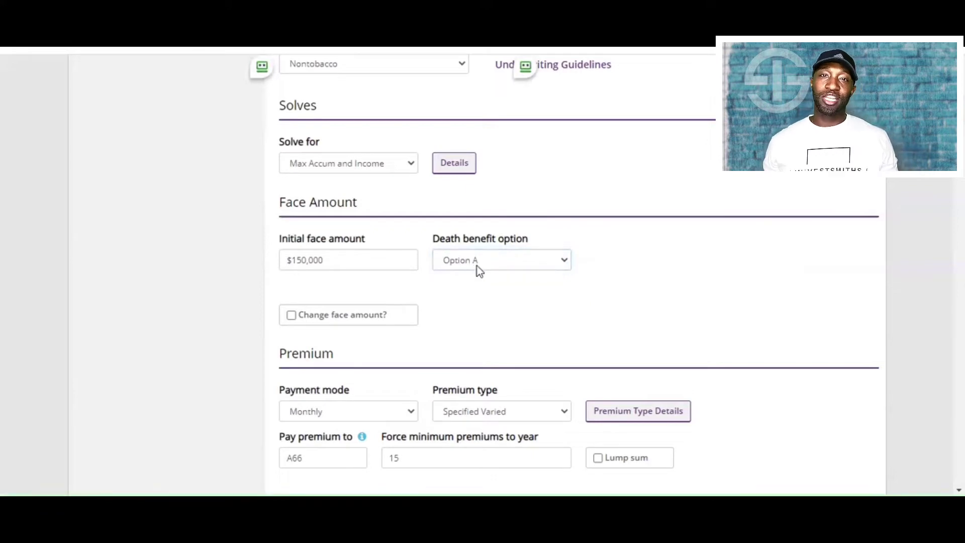
{"action": "scroll", "coordinate": [566, 350], "scroll_direction": "down", "scroll_amount": 2}
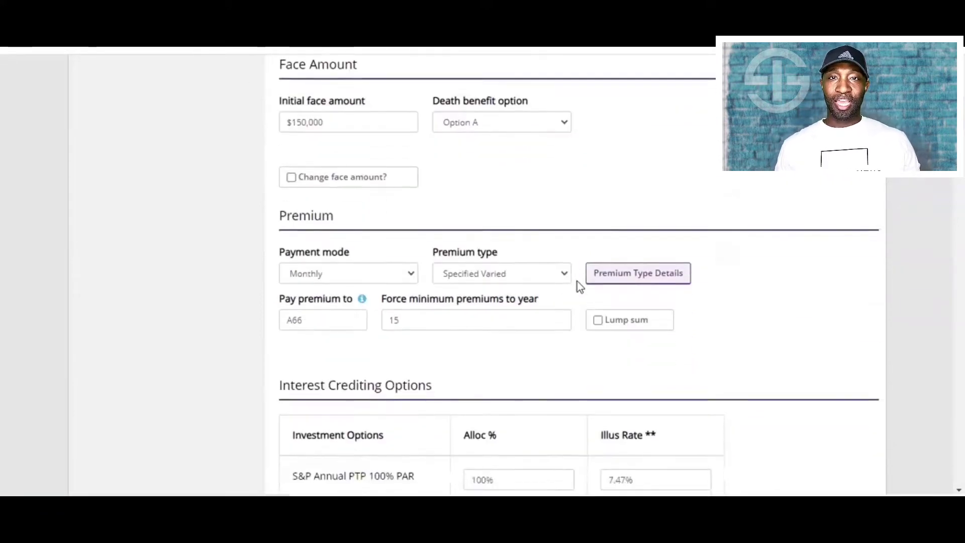
- Set the S&P Annual PTP 100% PAR allocation to 34%
{"action": "scroll", "coordinate": [567, 206], "scroll_direction": "down", "scroll_amount": 2}
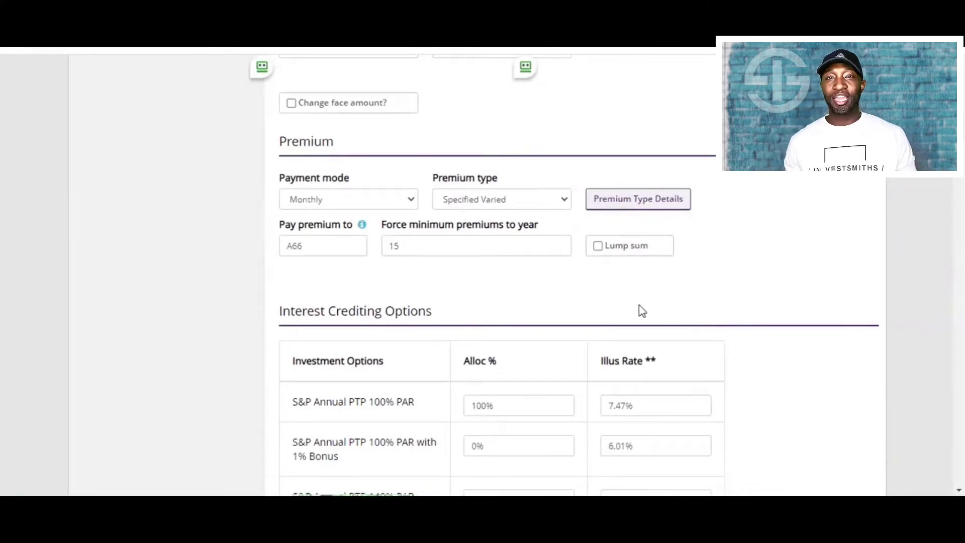
{"action": "scroll", "coordinate": [643, 310], "scroll_direction": "down", "scroll_amount": 3}
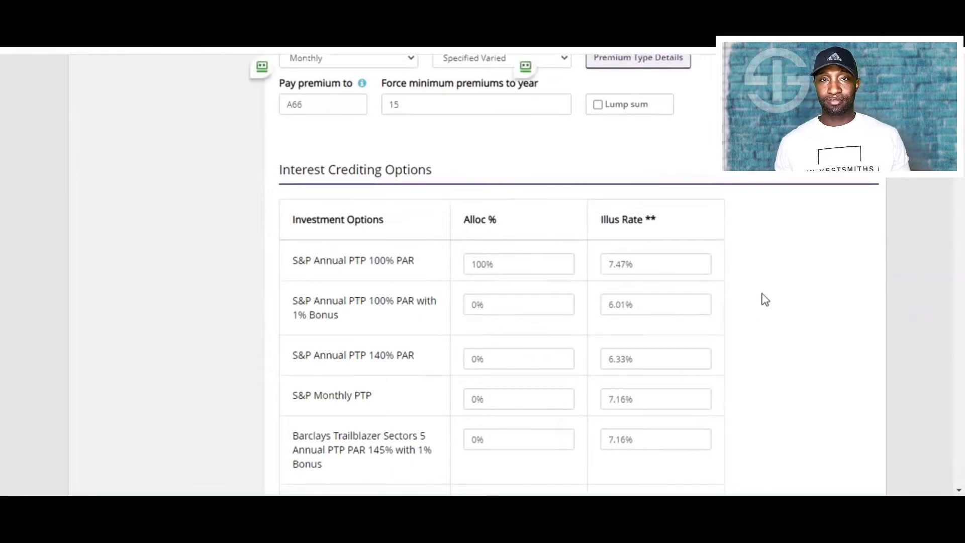
{"action": "scroll", "coordinate": [764, 300], "scroll_direction": "down", "scroll_amount": 4}
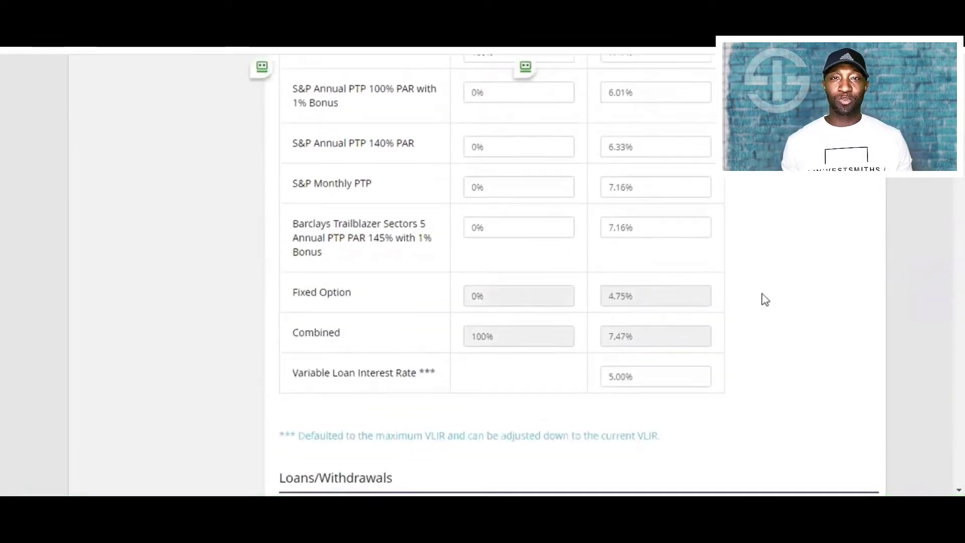
{"action": "scroll", "coordinate": [765, 299], "scroll_direction": "up", "scroll_amount": 3}
{"action": "scroll", "coordinate": [765, 300], "scroll_direction": "down", "scroll_amount": 1}
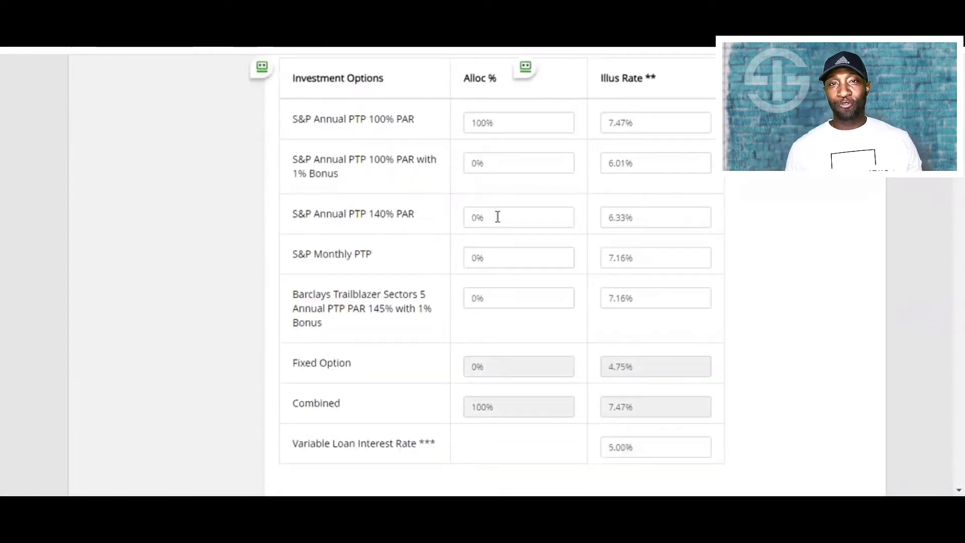
{"action": "left_click_drag", "start_coordinate": [513, 125], "coordinate": [444, 125]}
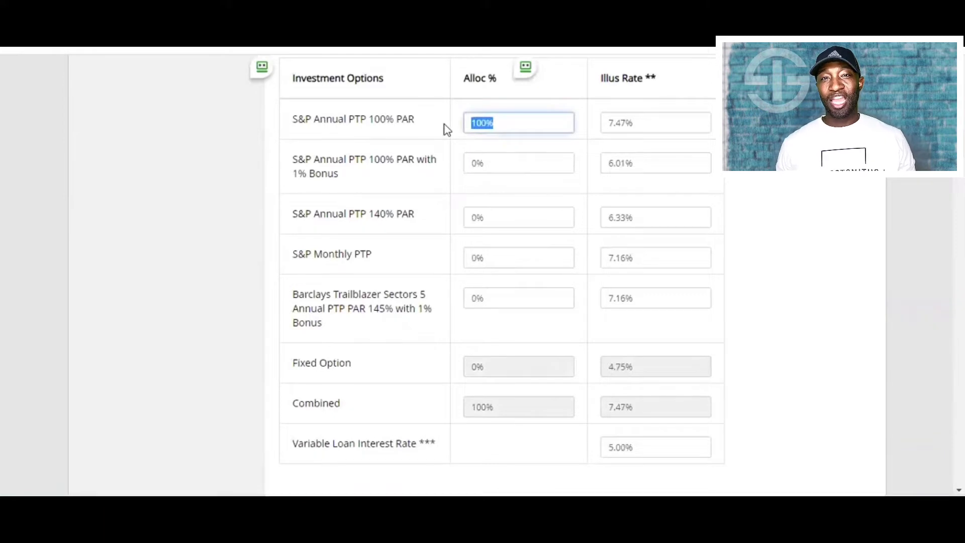
{"action": "type", "text": "34%"}
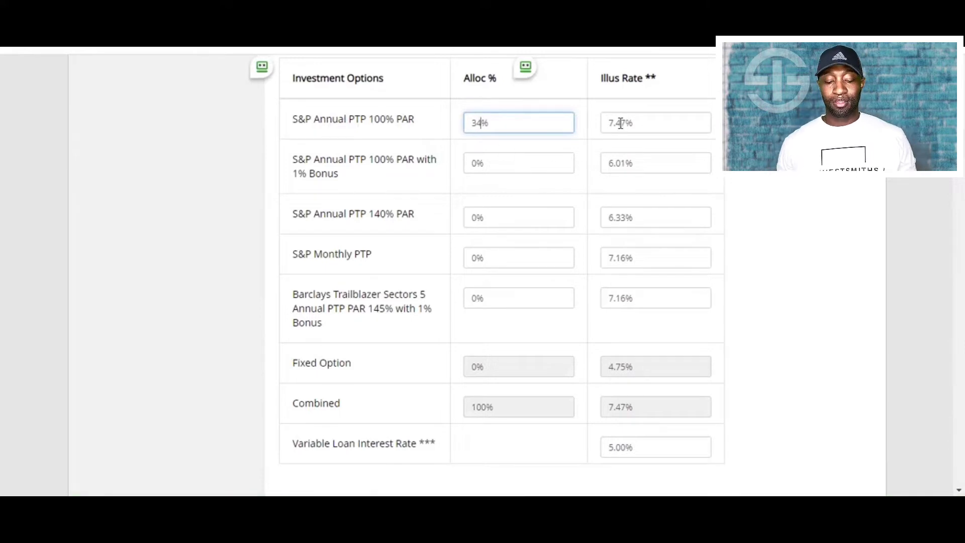
{"action": "left_click", "coordinate": [795, 182]}
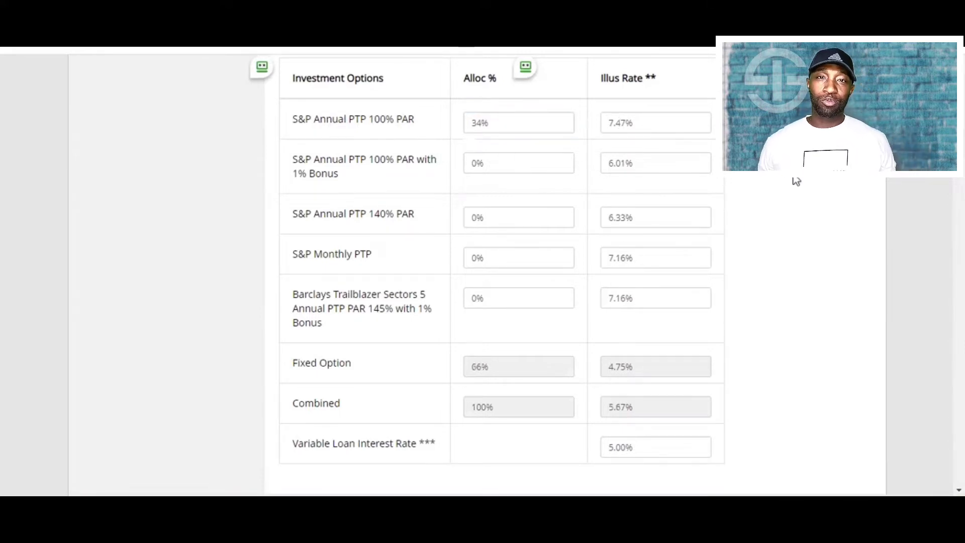
- Allocate 33% each to S&P Monthly PTP and Barclays Trailblazer
{"action": "left_click", "coordinate": [510, 259]}
{"action": "type", "text": "33"}
{"action": "left_click", "coordinate": [808, 271]}
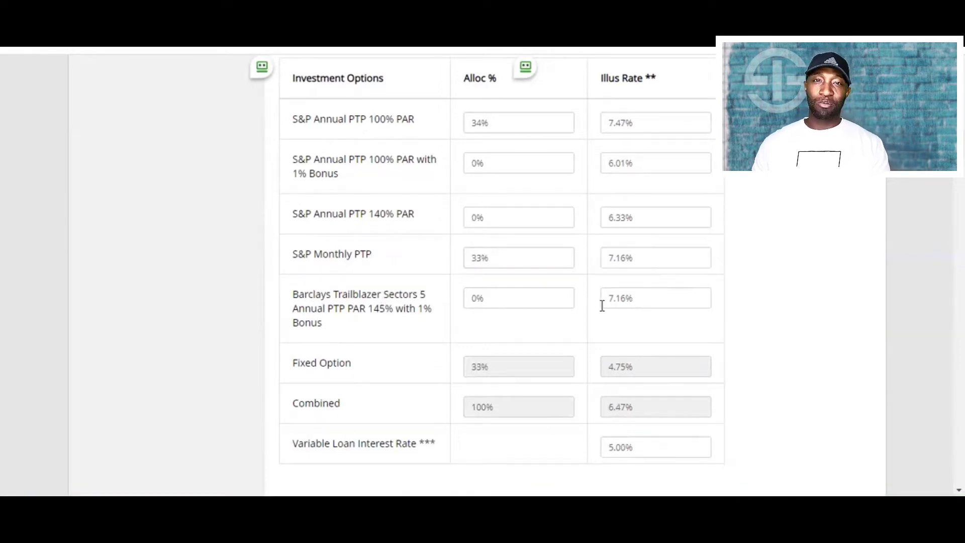
{"action": "left_click_drag", "start_coordinate": [511, 299], "coordinate": [459, 308]}
{"action": "type", "text": "33"}
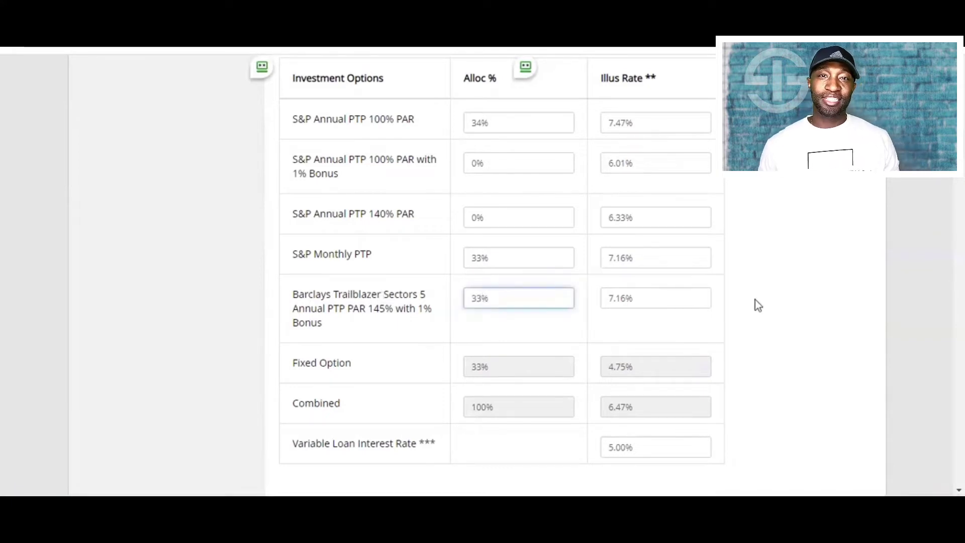
{"action": "left_click", "coordinate": [783, 297]}
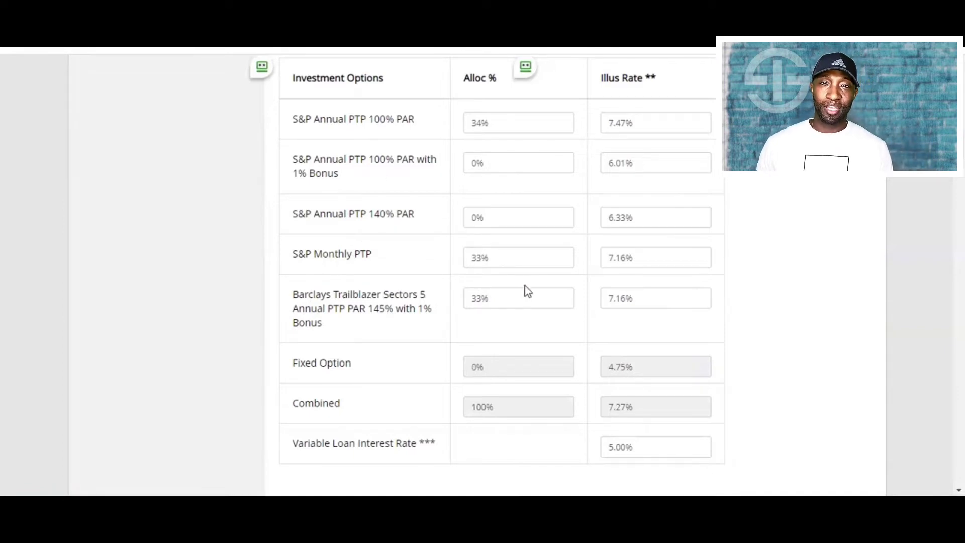
- Rebalance to 50% S&P Annual PTP, 0% Monthly PTP and 50% Barclays Trailblazer
{"action": "left_click_drag", "start_coordinate": [508, 261], "coordinate": [439, 259]}
{"action": "type", "text": "0%"}
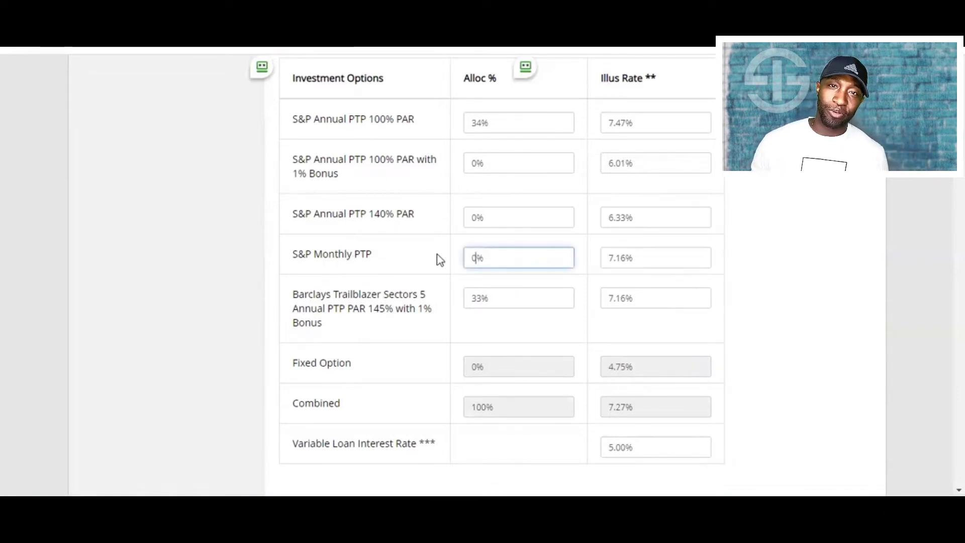
{"action": "left_click_drag", "start_coordinate": [505, 123], "coordinate": [418, 126]}
{"action": "type", "text": "50"}
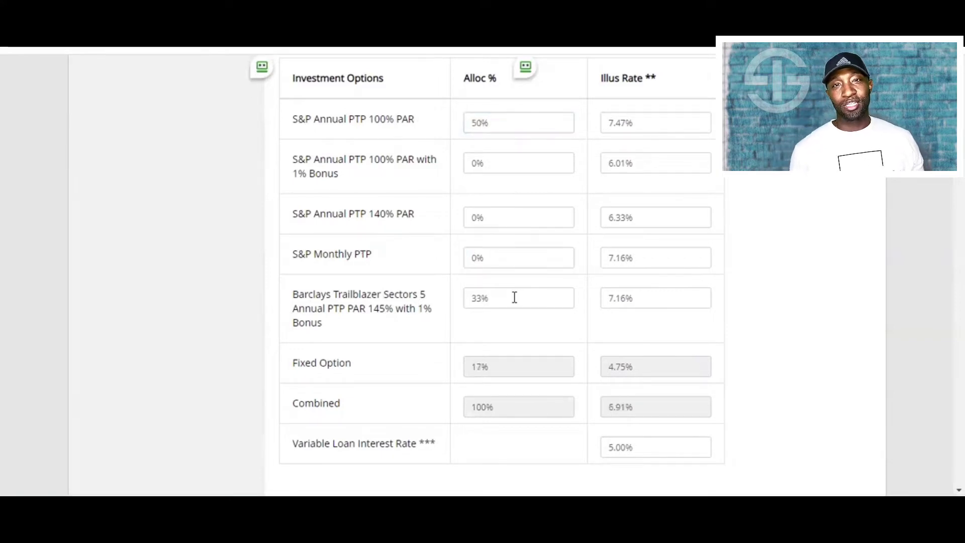
{"action": "left_click_drag", "start_coordinate": [513, 297], "coordinate": [411, 300]}
{"action": "type", "text": "50%"}
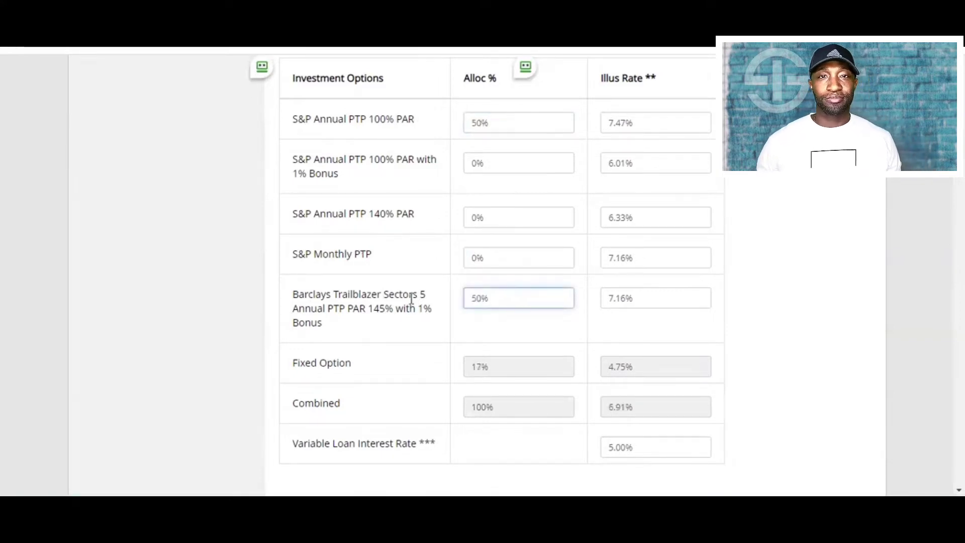
{"action": "left_click", "coordinate": [764, 307]}
- Review the Loans/Withdrawals, Additional Benefits and Output Options sections, then generate the illustration PDF
{"action": "scroll", "coordinate": [761, 306], "scroll_direction": "down", "scroll_amount": 1}
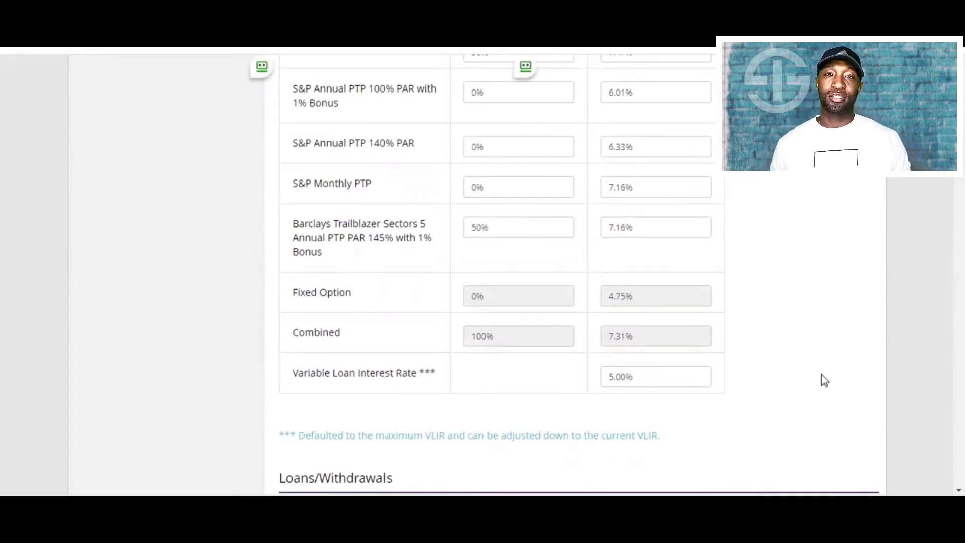
{"action": "scroll", "coordinate": [822, 375], "scroll_direction": "down", "scroll_amount": 3}
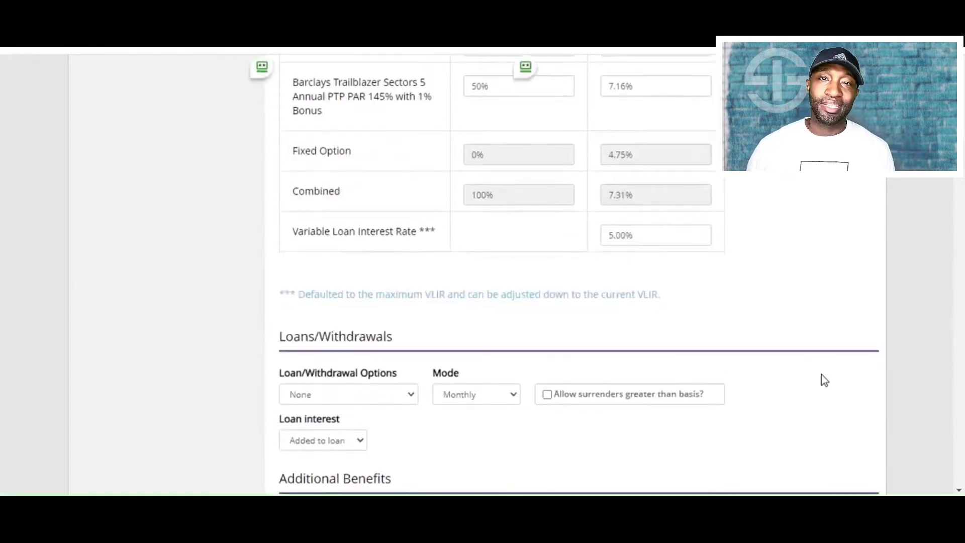
{"action": "scroll", "coordinate": [822, 375], "scroll_direction": "down", "scroll_amount": 6}
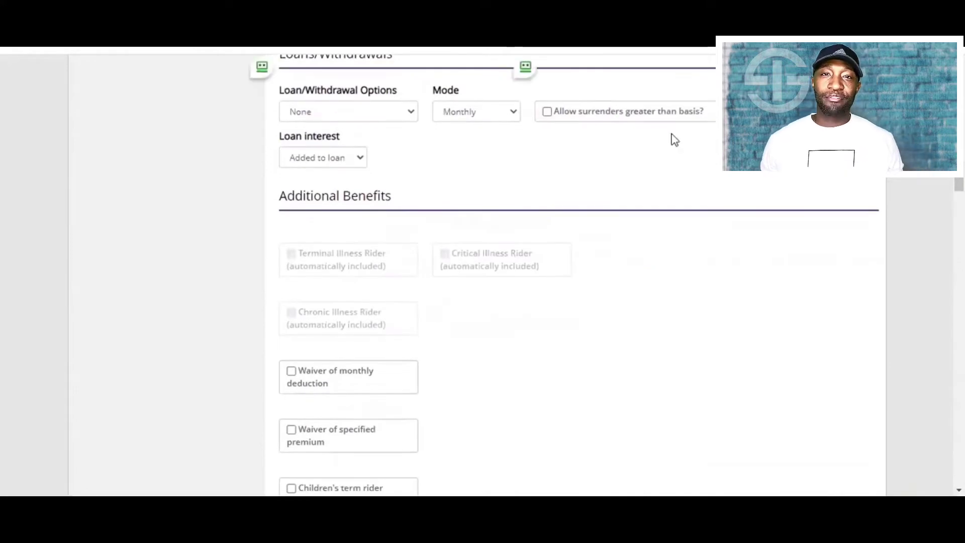
{"action": "scroll", "coordinate": [407, 173], "scroll_direction": "down", "scroll_amount": 7}
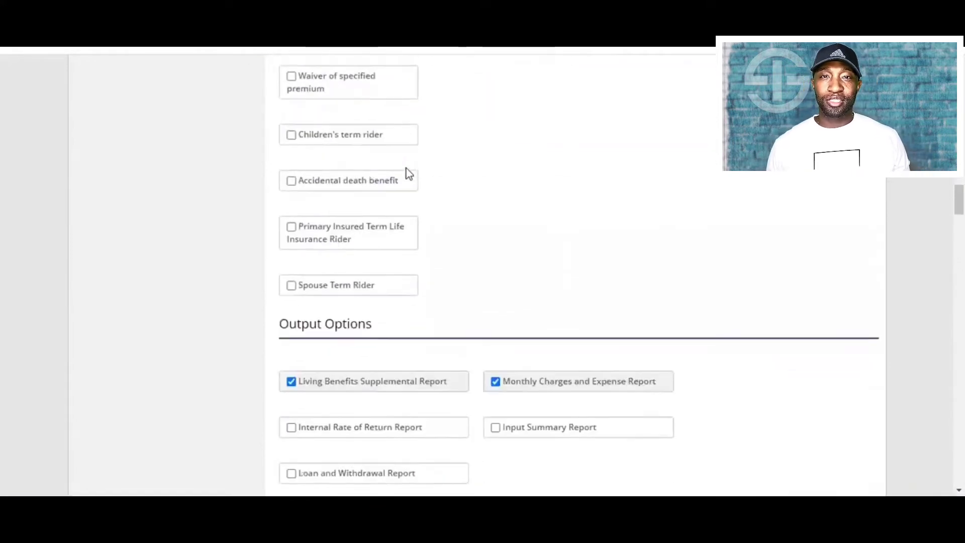
{"action": "scroll", "coordinate": [552, 302], "scroll_direction": "down", "scroll_amount": 3}
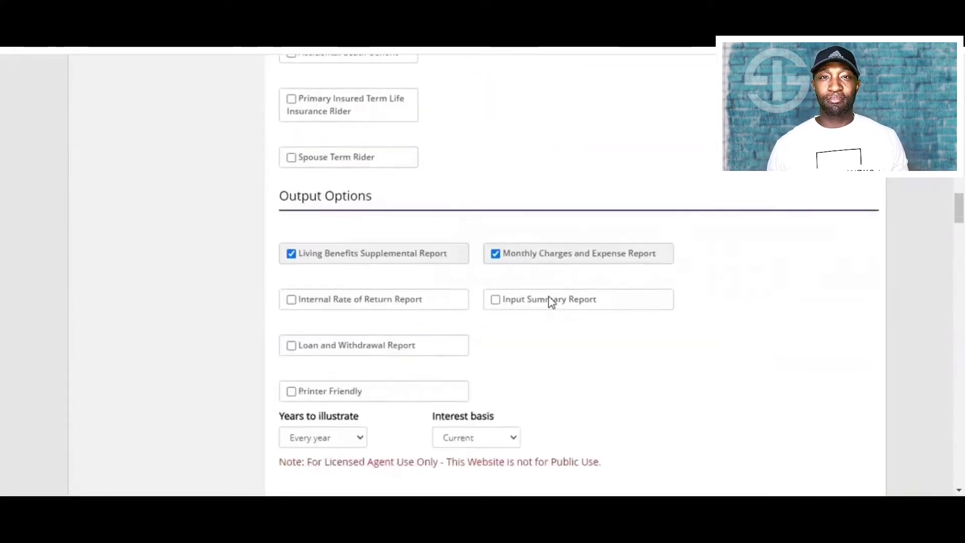
{"action": "scroll", "coordinate": [547, 302], "scroll_direction": "down", "scroll_amount": 2}
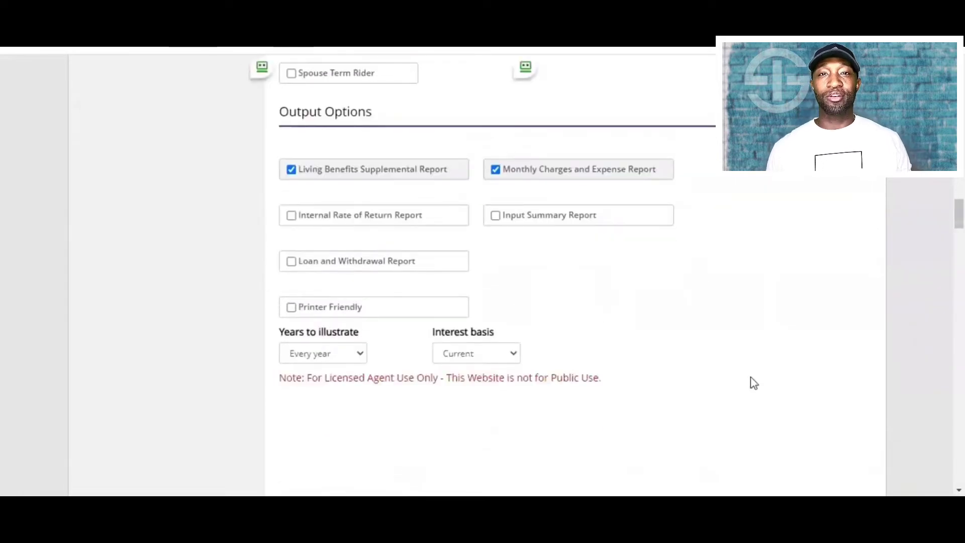
{"action": "scroll", "coordinate": [754, 383], "scroll_direction": "up", "scroll_amount": 20}
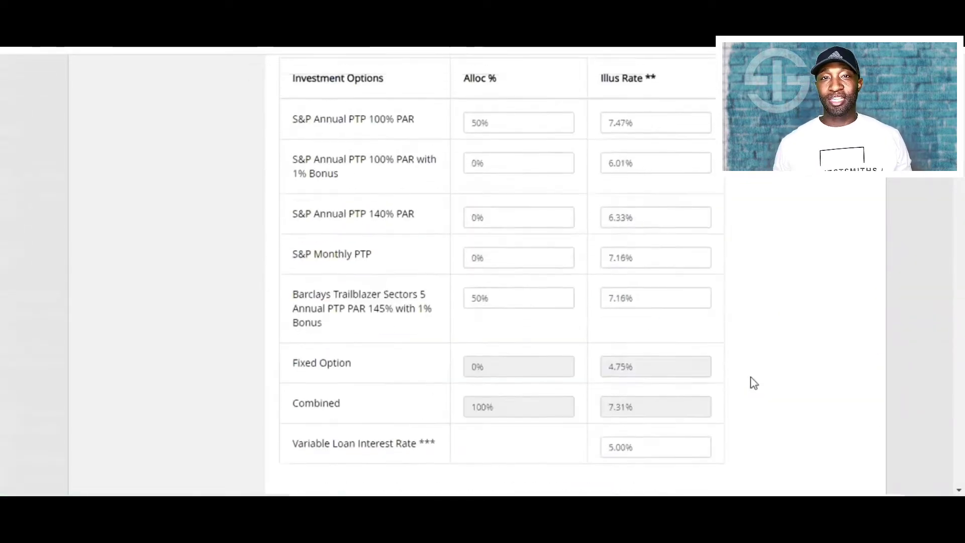
{"action": "scroll", "coordinate": [754, 383], "scroll_direction": "up", "scroll_amount": 10}
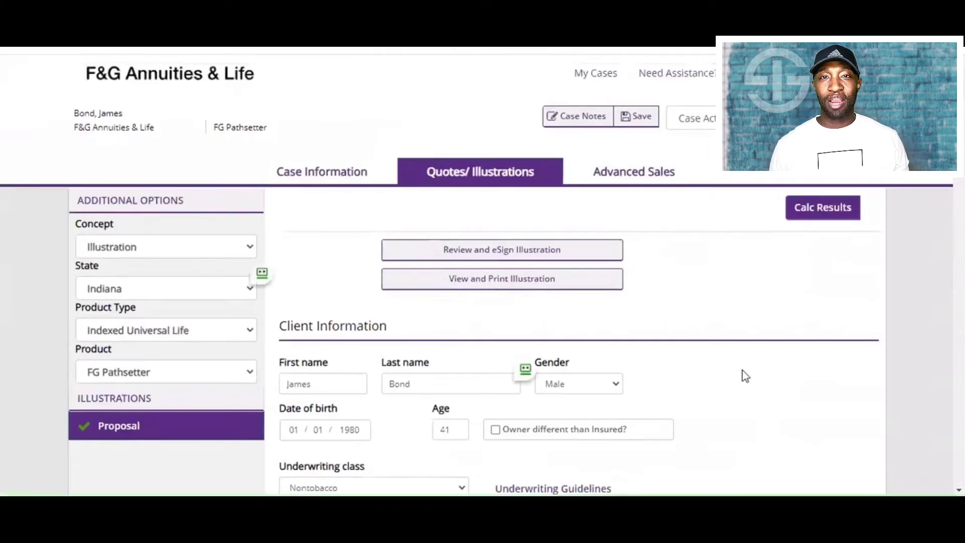
{"action": "left_click", "coordinate": [505, 285]}
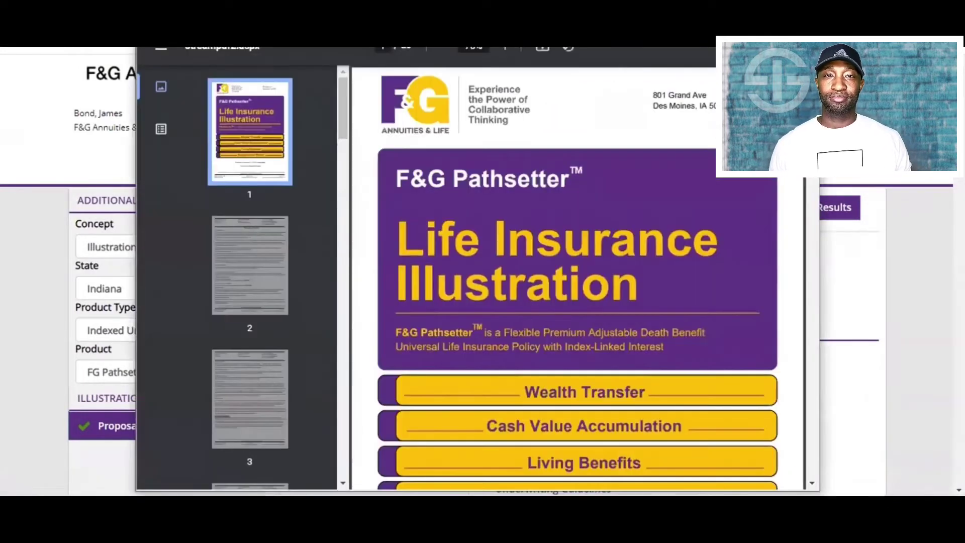
- Look over the illustration's cover page, then scroll down to the start of page 2
{"action": "scroll", "coordinate": [619, 112], "scroll_direction": "up", "scroll_amount": 3}
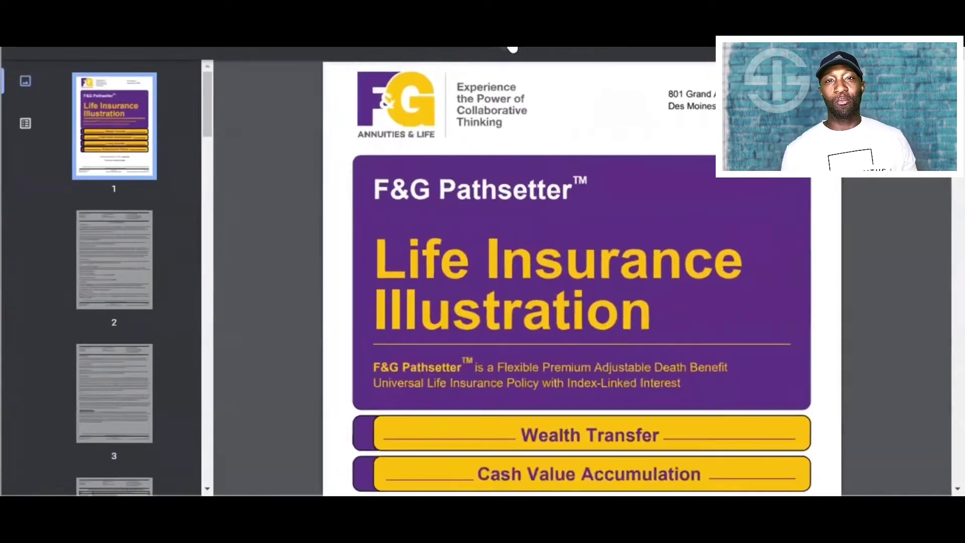
{"action": "scroll", "coordinate": [629, 117], "scroll_direction": "down", "scroll_amount": 6}
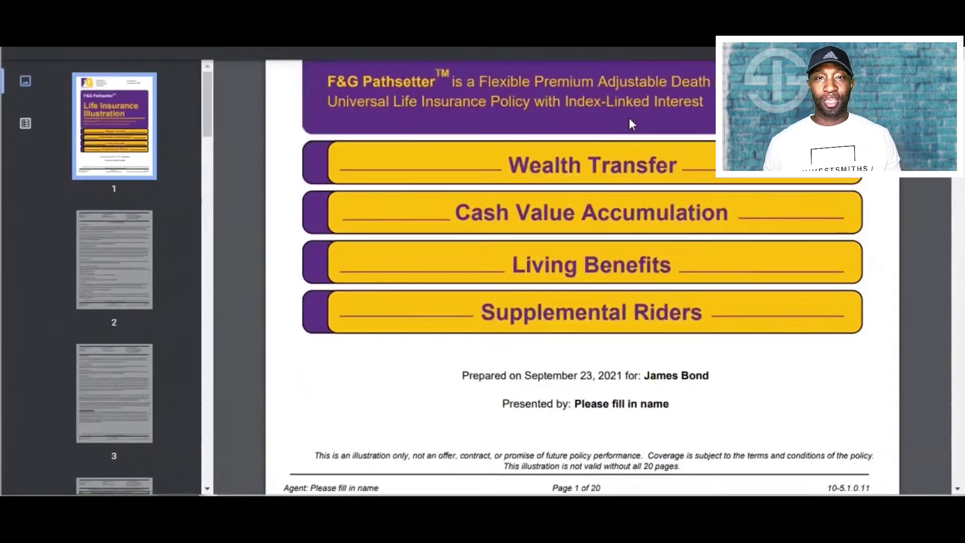
{"action": "scroll", "coordinate": [629, 118], "scroll_direction": "up", "scroll_amount": 4}
{"action": "scroll", "coordinate": [629, 118], "scroll_direction": "up", "scroll_amount": 1}
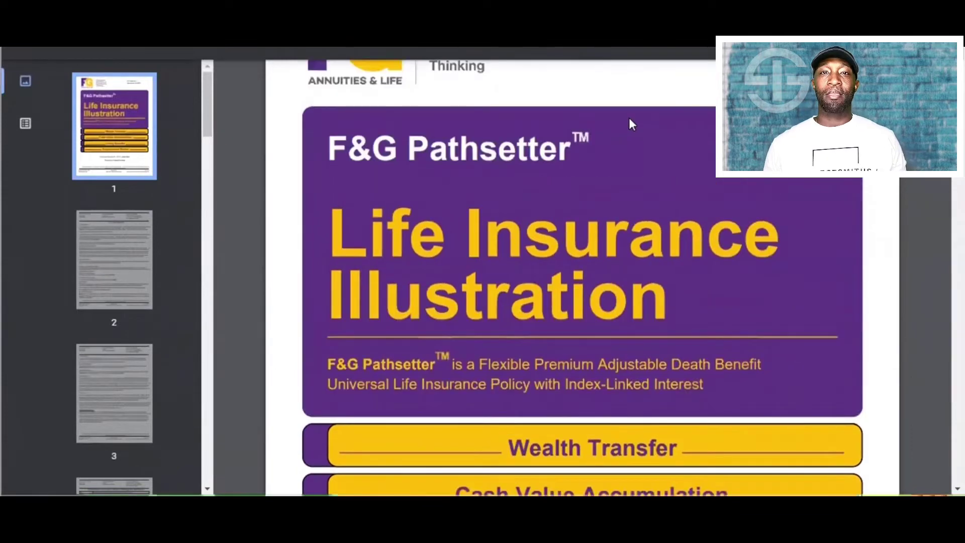
{"action": "scroll", "coordinate": [629, 117], "scroll_direction": "down", "scroll_amount": 1}
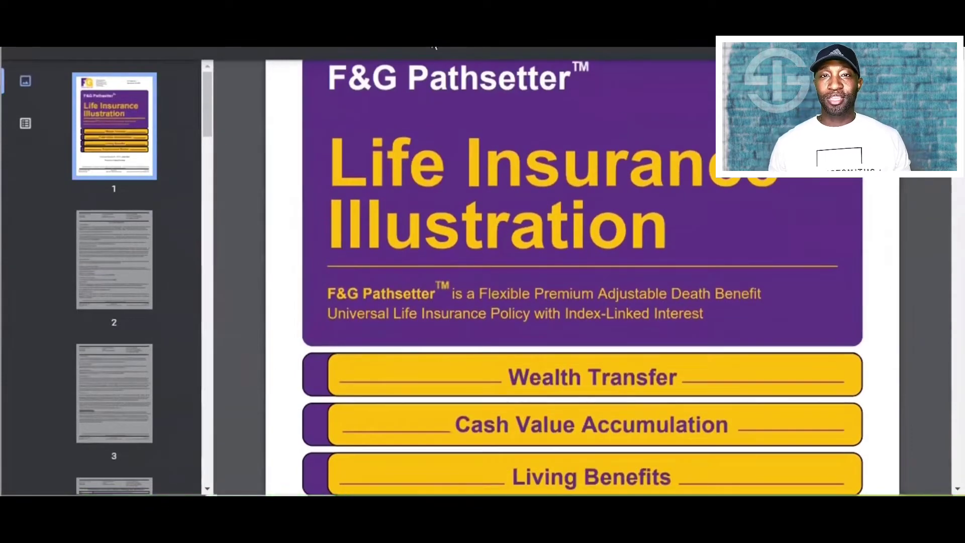
{"action": "scroll", "coordinate": [508, 48], "scroll_direction": "up", "scroll_amount": 1}
{"action": "scroll", "coordinate": [598, 149], "scroll_direction": "down", "scroll_amount": 5}
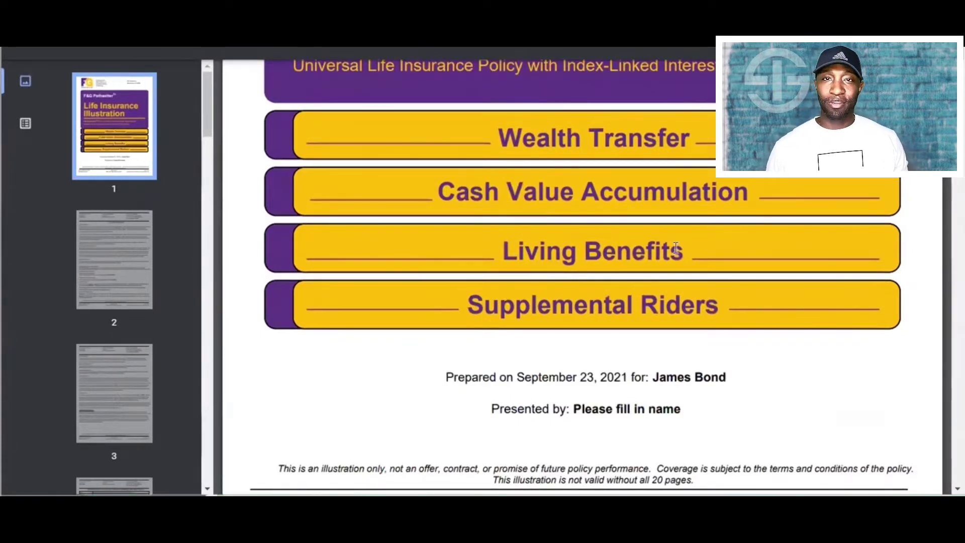
- Scroll page 2 to the $179,820.98 Guideline Single Premium and Death Benefit Options sections
{"action": "scroll", "coordinate": [676, 247], "scroll_direction": "down", "scroll_amount": 10}
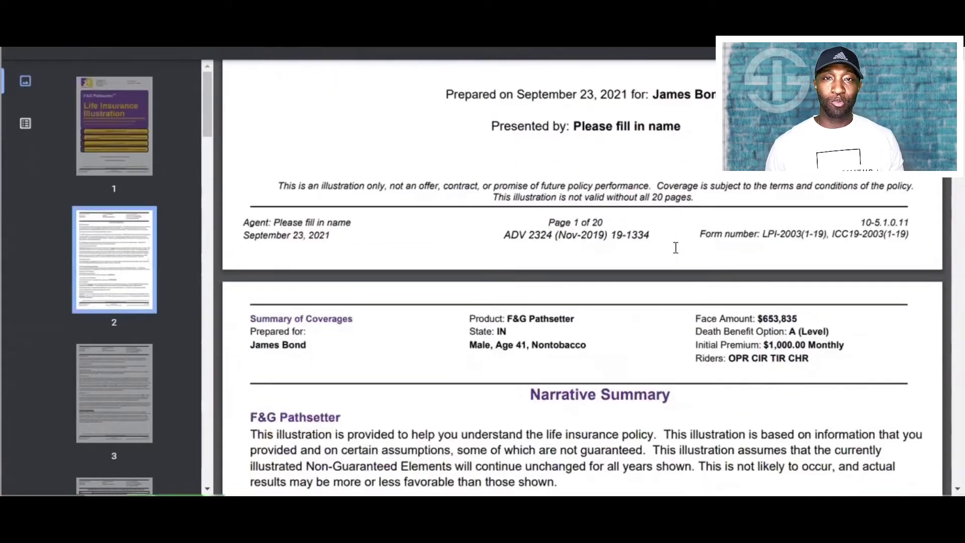
{"action": "scroll", "coordinate": [675, 247], "scroll_direction": "down", "scroll_amount": 7}
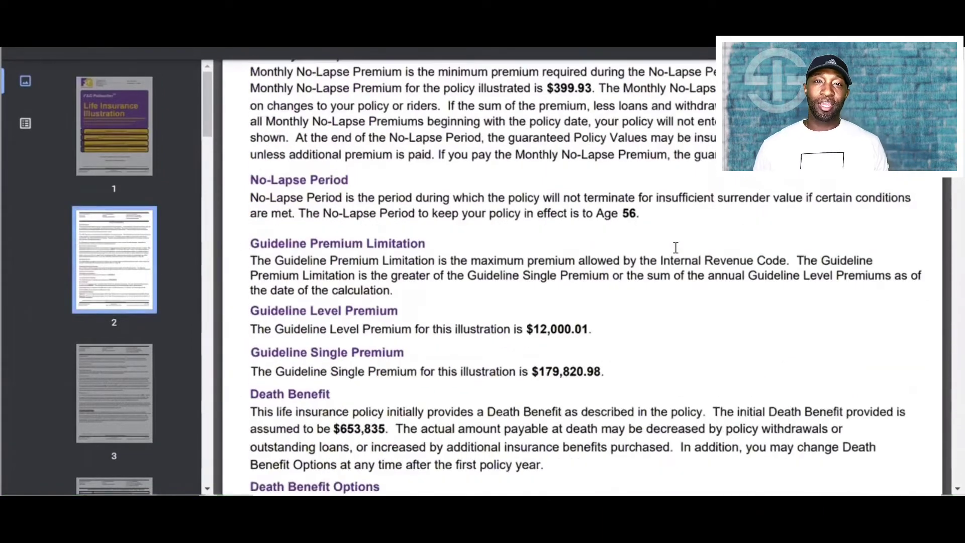
{"action": "scroll", "coordinate": [675, 247], "scroll_direction": "down", "scroll_amount": 3}
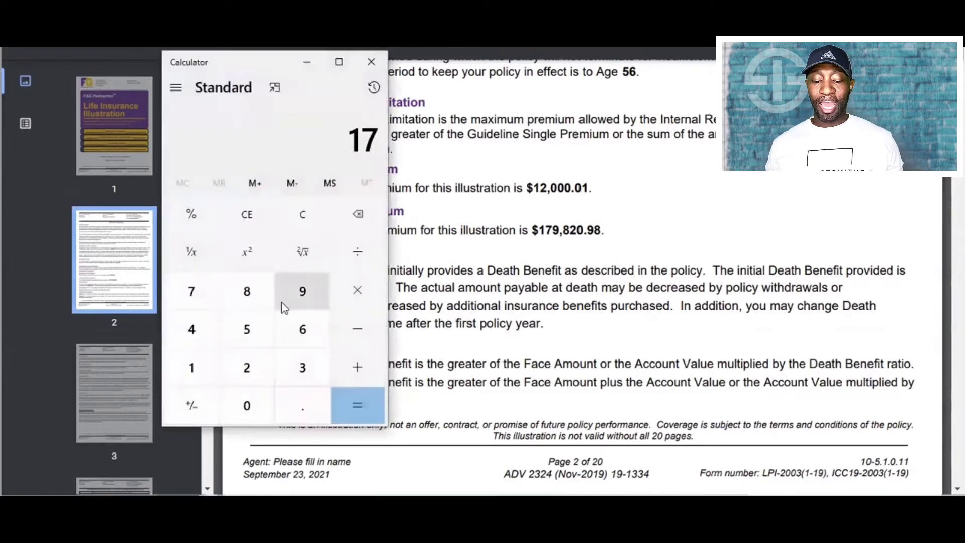
- Finish computing 179,820 ÷ 7 ≈ 25,688.57 in Calculator, then close it
{"action": "left_click", "coordinate": [302, 291]}
{"action": "left_click", "coordinate": [247, 291]}
{"action": "left_click", "coordinate": [246, 368]}
{"action": "left_click", "coordinate": [247, 405]}
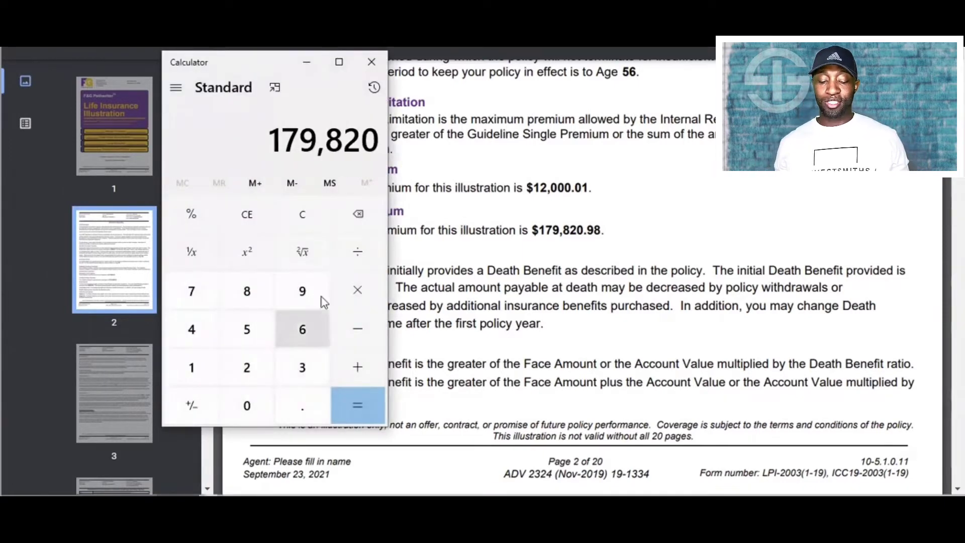
{"action": "left_click", "coordinate": [358, 252]}
{"action": "left_click", "coordinate": [192, 291]}
{"action": "left_click", "coordinate": [357, 403]}
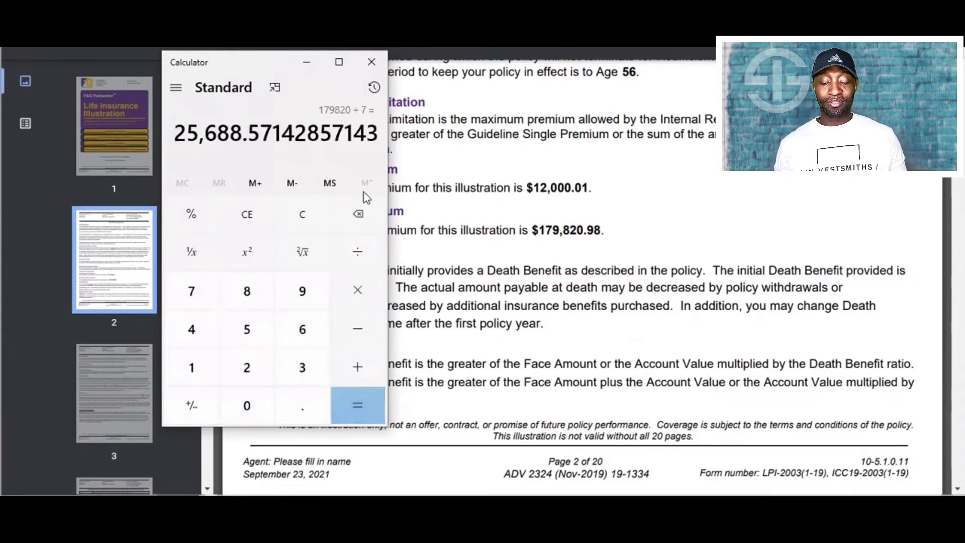
{"action": "left_click", "coordinate": [371, 62]}
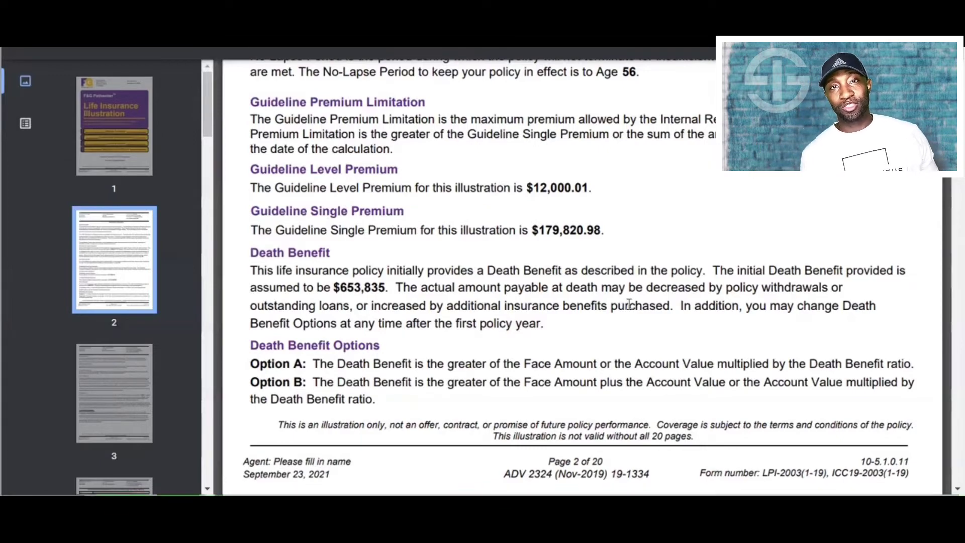
- Highlight the $653,835 figure in page 2's Death Benefit paragraph
{"action": "scroll", "coordinate": [629, 303], "scroll_direction": "down", "scroll_amount": 3}
{"action": "scroll", "coordinate": [629, 304], "scroll_direction": "up", "scroll_amount": 3}
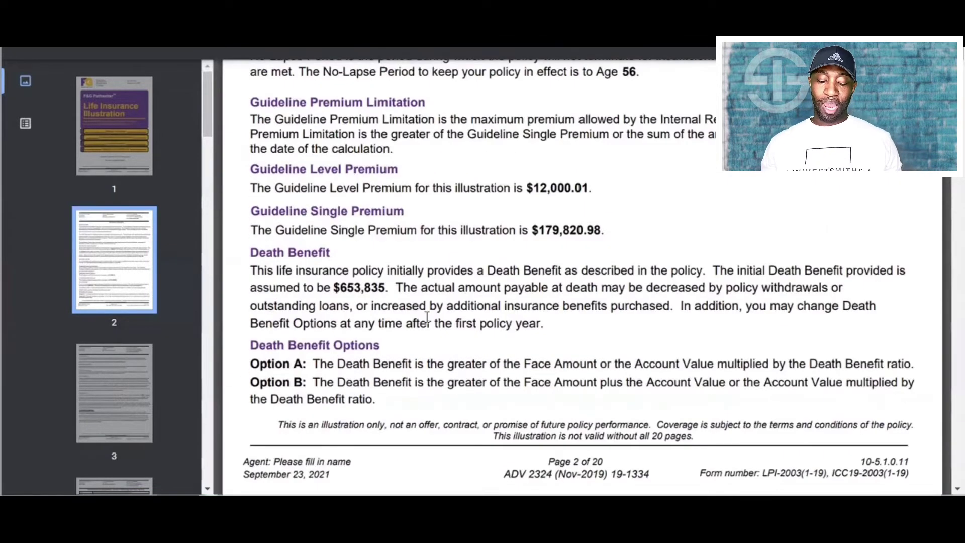
{"action": "left_click_drag", "start_coordinate": [334, 291], "coordinate": [386, 289]}
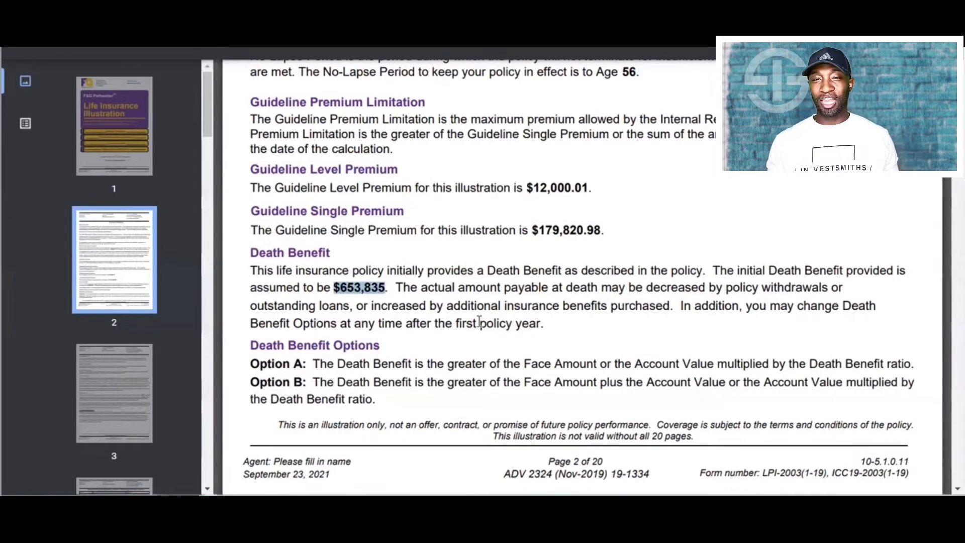
{"action": "scroll", "coordinate": [479, 322], "scroll_direction": "down", "scroll_amount": 5}
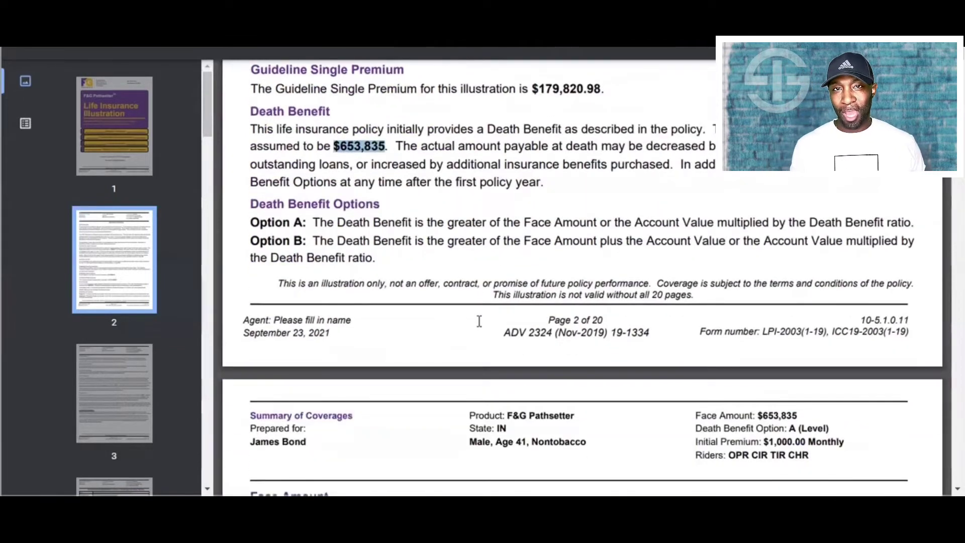
{"action": "scroll", "coordinate": [479, 322], "scroll_direction": "down", "scroll_amount": 3}
{"action": "scroll", "coordinate": [479, 320], "scroll_direction": "up", "scroll_amount": 3}
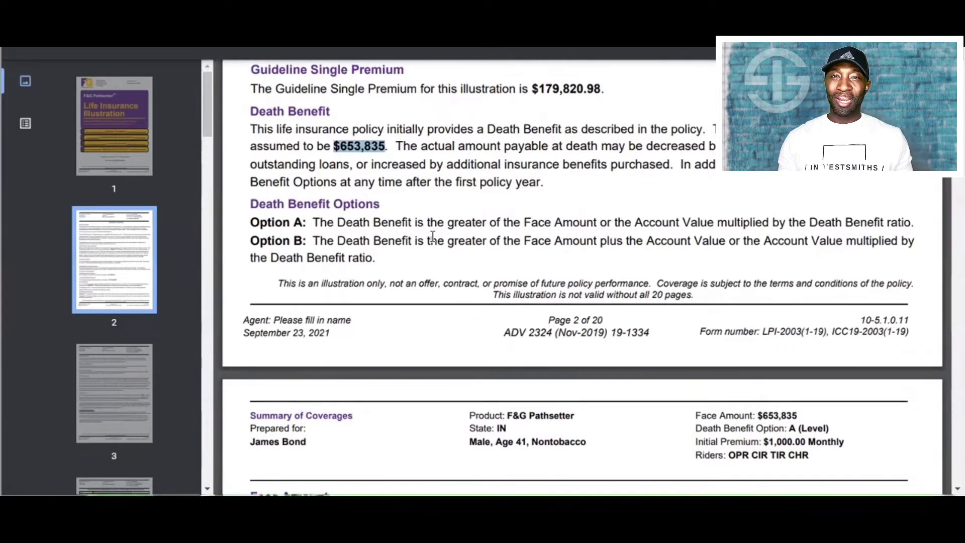
{"action": "scroll", "coordinate": [432, 236], "scroll_direction": "up", "scroll_amount": 3}
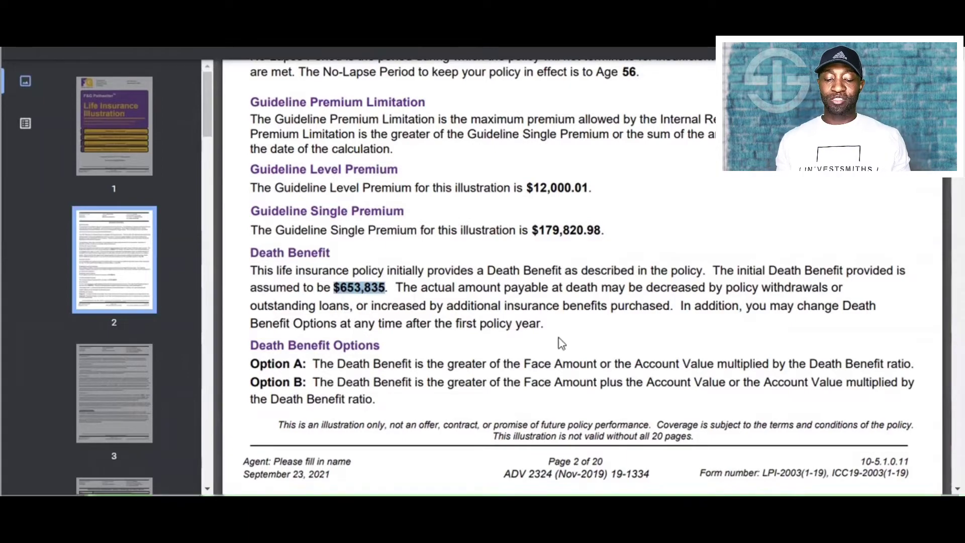
- Scroll through pages 3–7 of coverage, definitions and riders to page 8's Tabular Detail
{"action": "scroll", "coordinate": [562, 344], "scroll_direction": "down", "scroll_amount": 12}
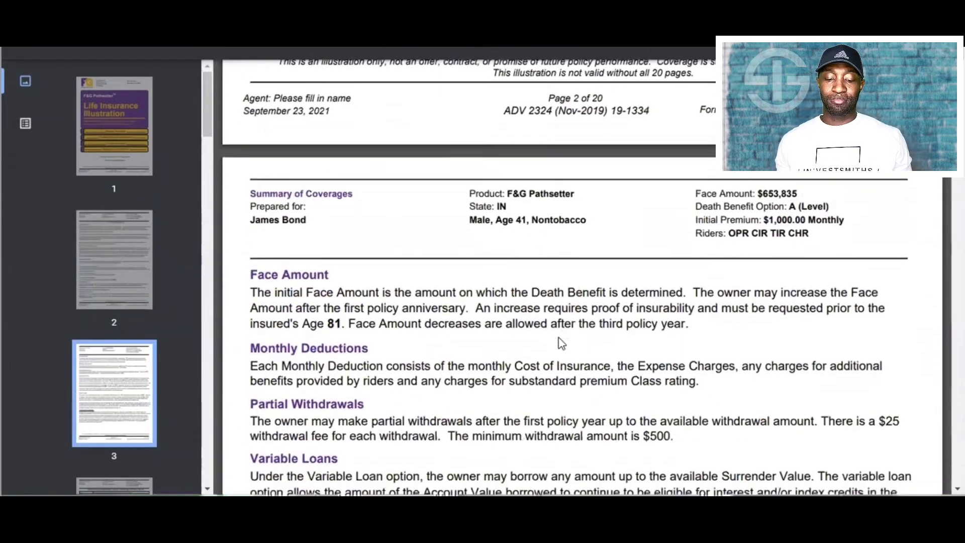
{"action": "scroll", "coordinate": [561, 344], "scroll_direction": "down", "scroll_amount": 8}
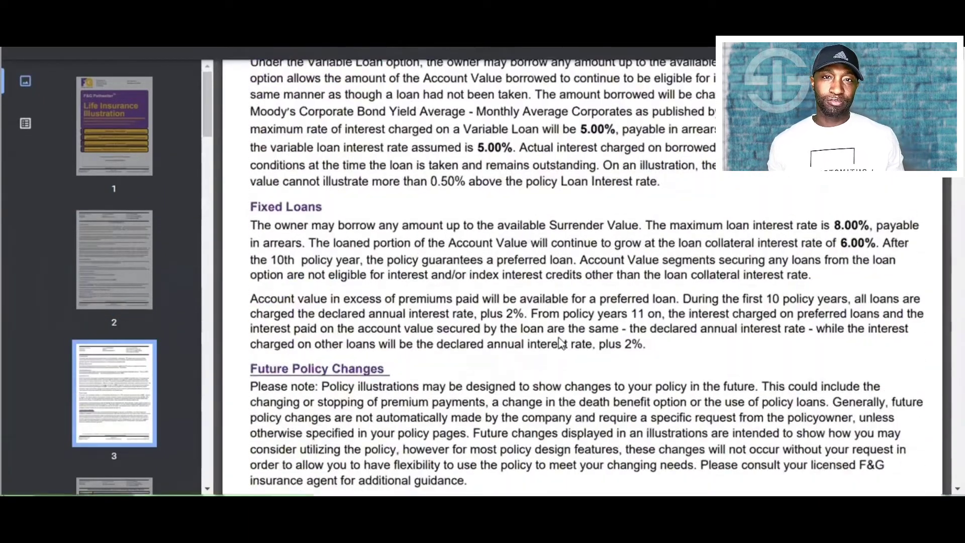
{"action": "scroll", "coordinate": [561, 344], "scroll_direction": "down", "scroll_amount": 6}
{"action": "scroll", "coordinate": [561, 344], "scroll_direction": "down", "scroll_amount": 20}
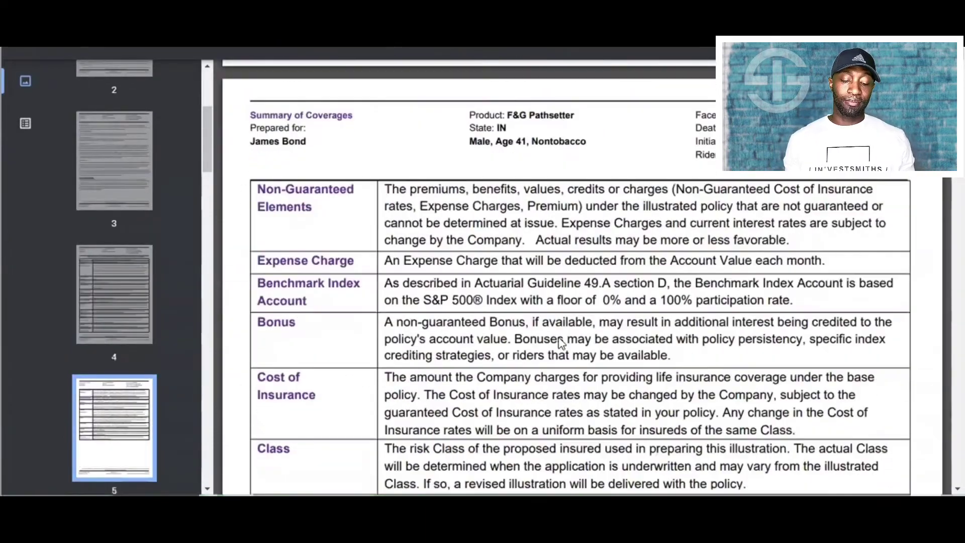
{"action": "scroll", "coordinate": [561, 343], "scroll_direction": "down", "scroll_amount": 15}
{"action": "scroll", "coordinate": [561, 343], "scroll_direction": "up", "scroll_amount": 8}
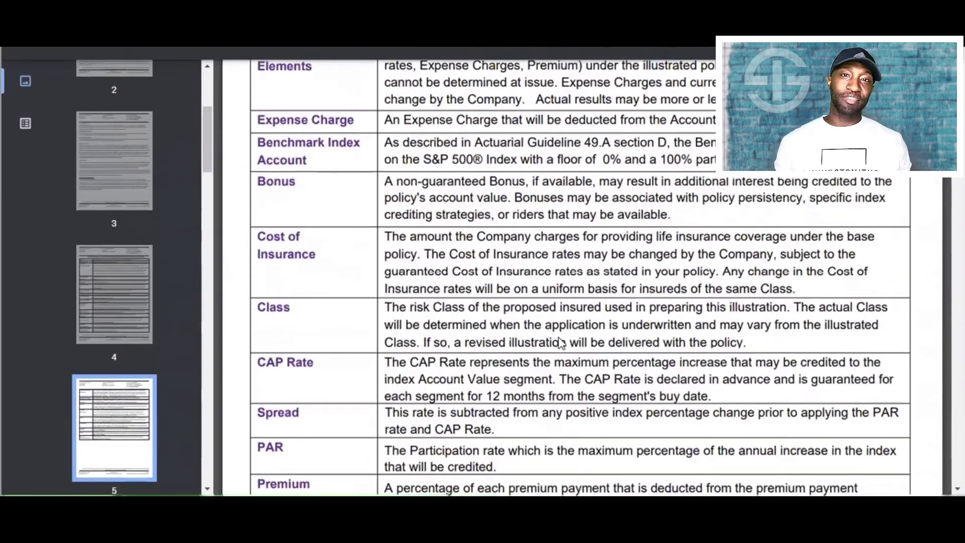
{"action": "scroll", "coordinate": [561, 343], "scroll_direction": "down", "scroll_amount": 12}
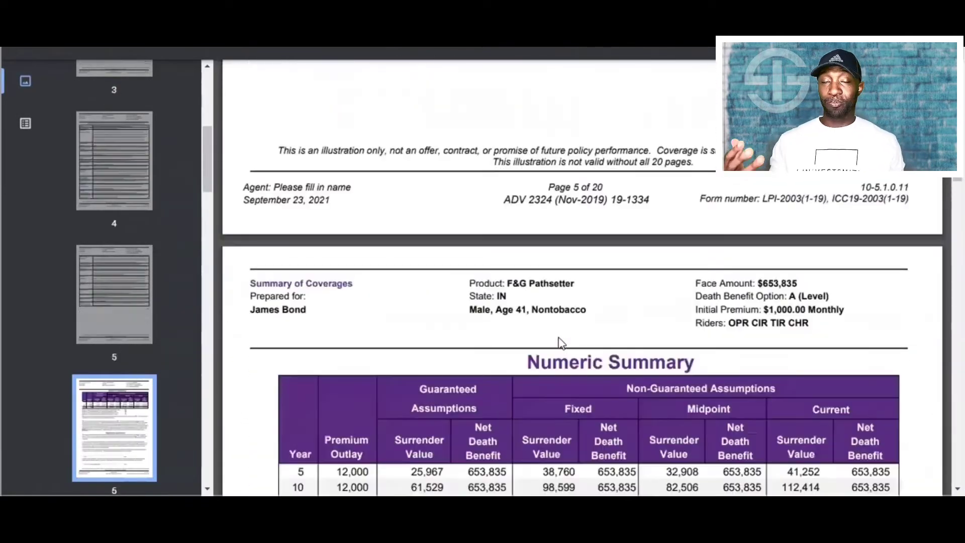
{"action": "scroll", "coordinate": [562, 344], "scroll_direction": "down", "scroll_amount": 15}
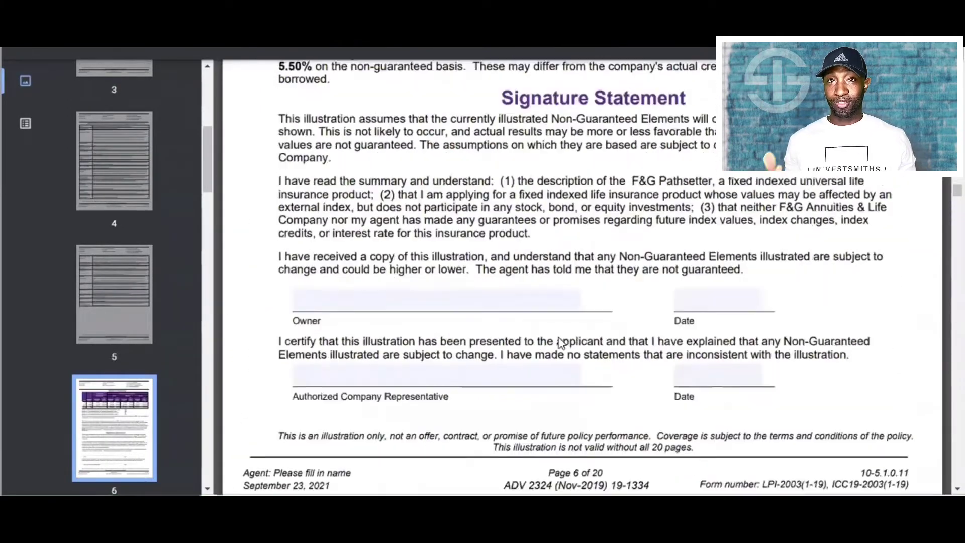
{"action": "scroll", "coordinate": [561, 344], "scroll_direction": "down", "scroll_amount": 10}
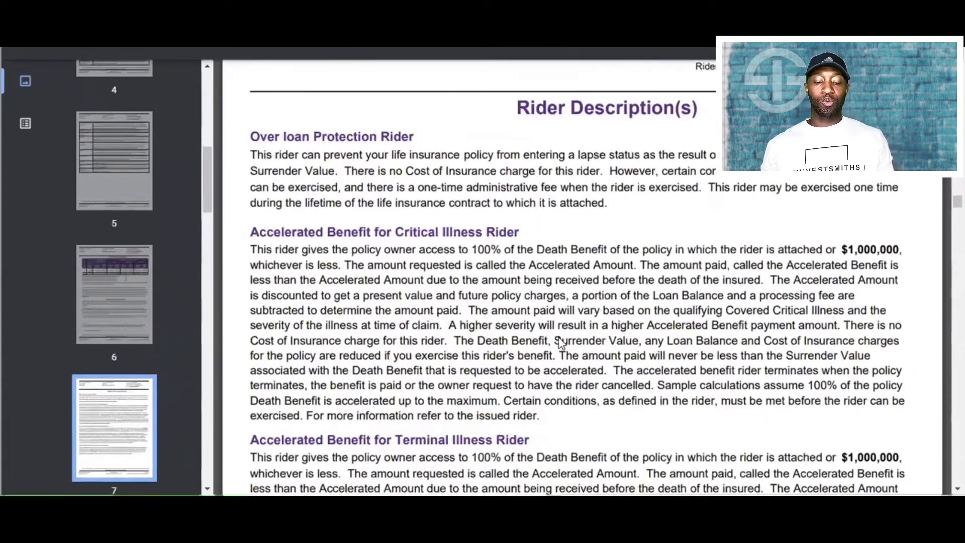
{"action": "scroll", "coordinate": [562, 344], "scroll_direction": "up", "scroll_amount": 2}
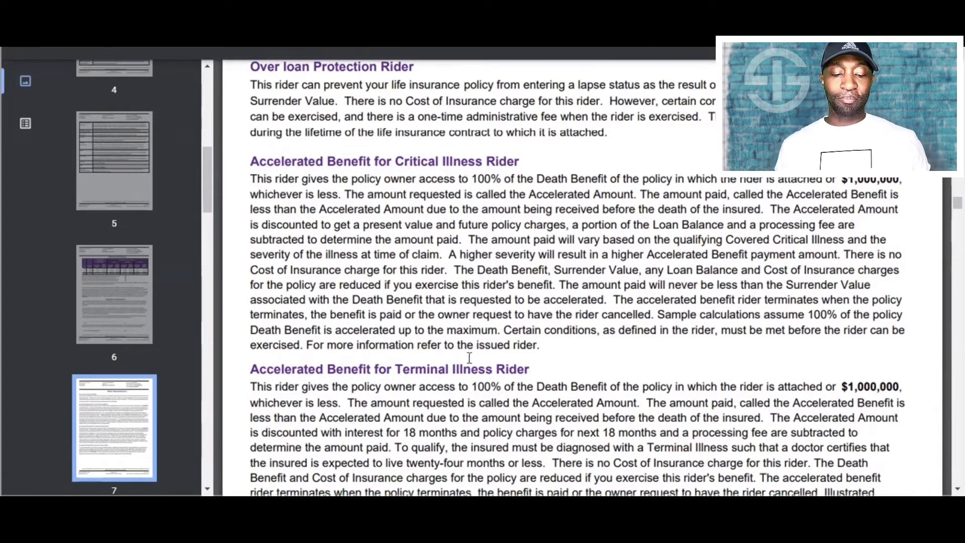
{"action": "scroll", "coordinate": [464, 363], "scroll_direction": "down", "scroll_amount": 4}
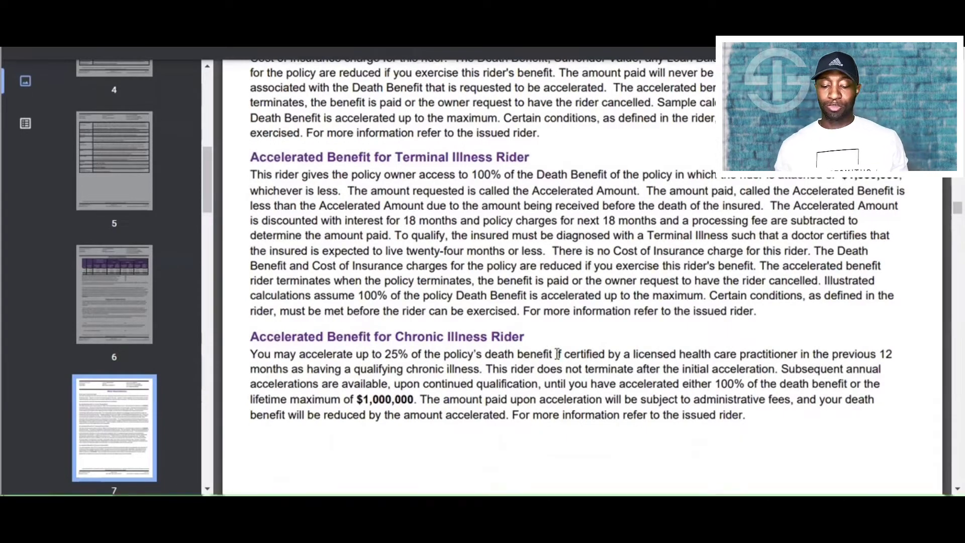
{"action": "scroll", "coordinate": [548, 352], "scroll_direction": "up", "scroll_amount": 4}
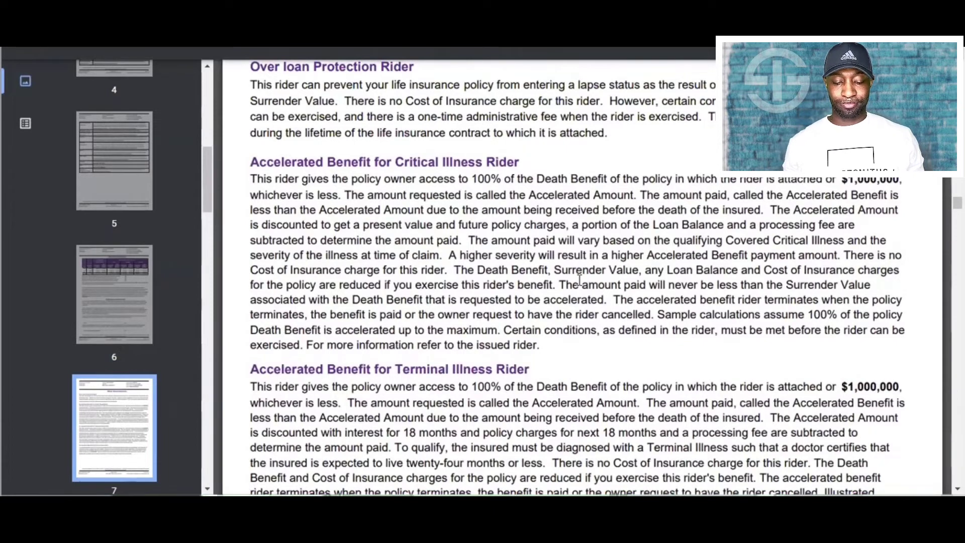
{"action": "scroll", "coordinate": [580, 280], "scroll_direction": "down", "scroll_amount": 4}
{"action": "scroll", "coordinate": [580, 280], "scroll_direction": "down", "scroll_amount": 2}
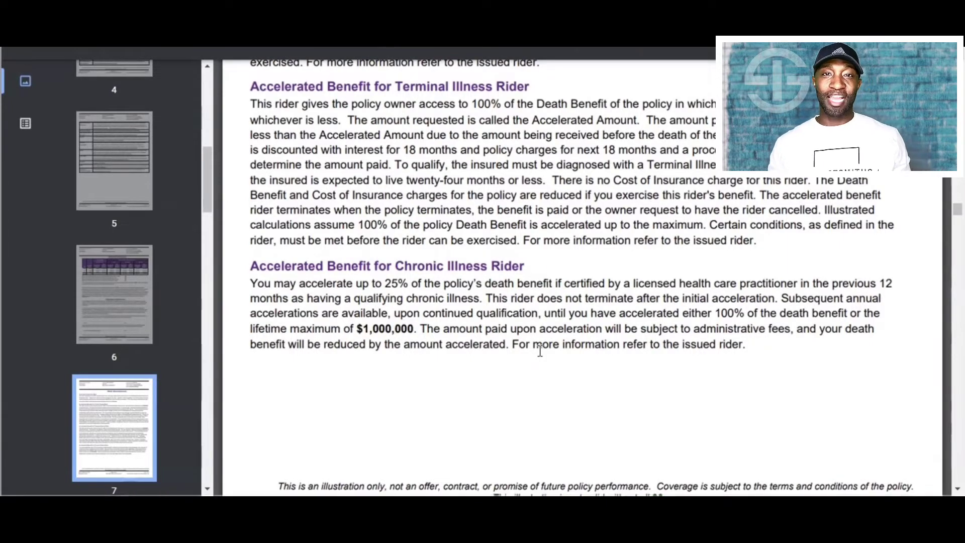
{"action": "scroll", "coordinate": [540, 351], "scroll_direction": "down", "scroll_amount": 5}
{"action": "scroll", "coordinate": [540, 350], "scroll_direction": "down", "scroll_amount": 6}
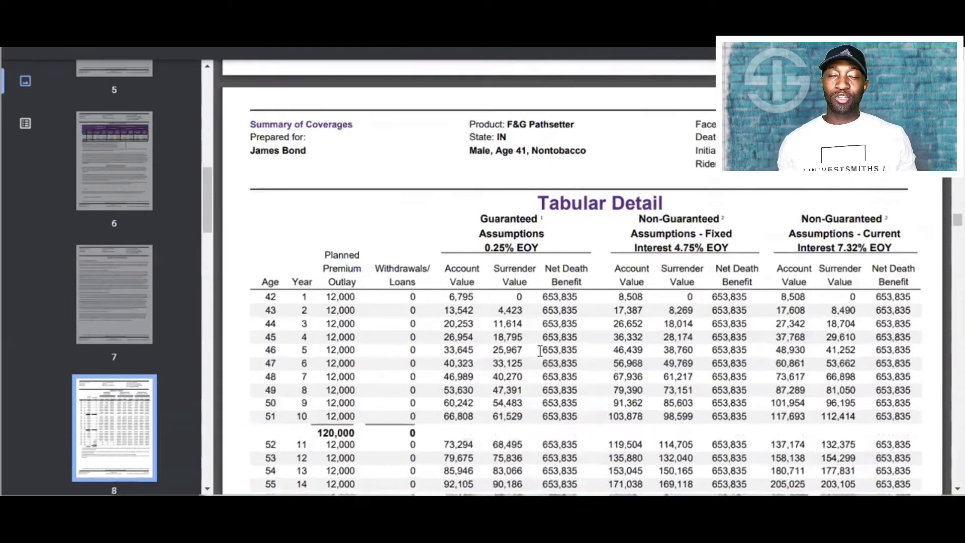
- Highlight the 120,000 ten-year premium subtotal in the Tabular Detail table
{"action": "scroll", "coordinate": [540, 350], "scroll_direction": "down", "scroll_amount": 2}
{"action": "scroll", "coordinate": [539, 350], "scroll_direction": "down", "scroll_amount": 2}
{"action": "scroll", "coordinate": [540, 351], "scroll_direction": "up", "scroll_amount": 2}
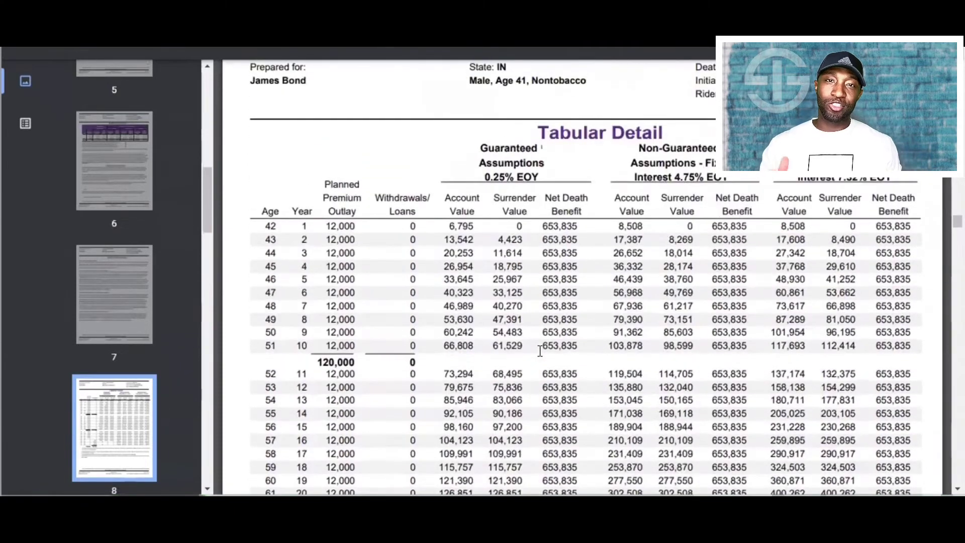
{"action": "scroll", "coordinate": [578, 353], "scroll_direction": "down", "scroll_amount": 2}
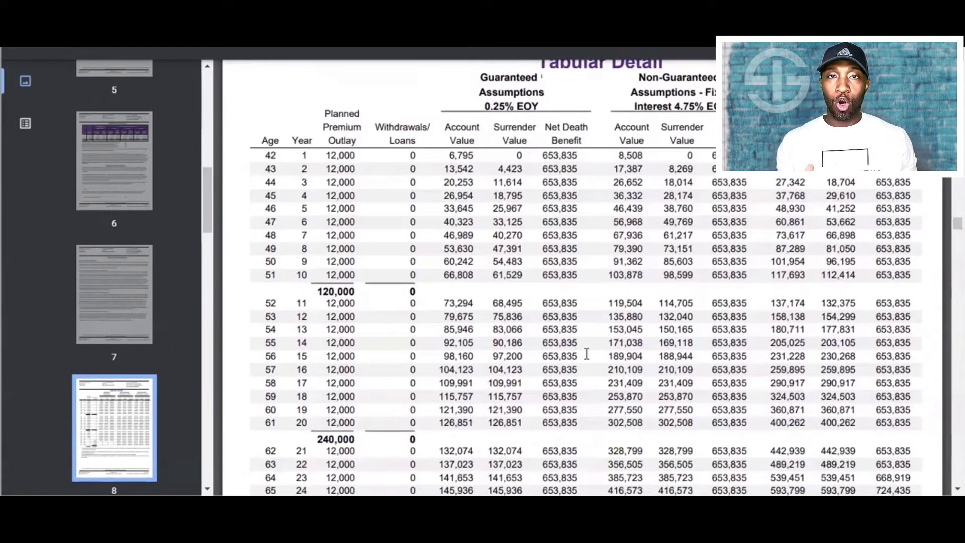
{"action": "scroll", "coordinate": [587, 353], "scroll_direction": "up", "scroll_amount": 2}
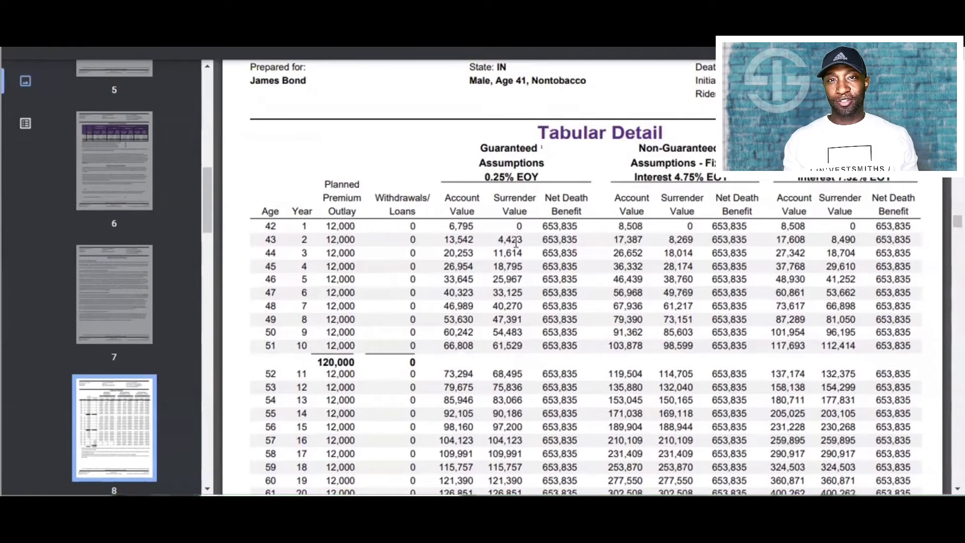
{"action": "scroll", "coordinate": [516, 243], "scroll_direction": "down", "scroll_amount": 3}
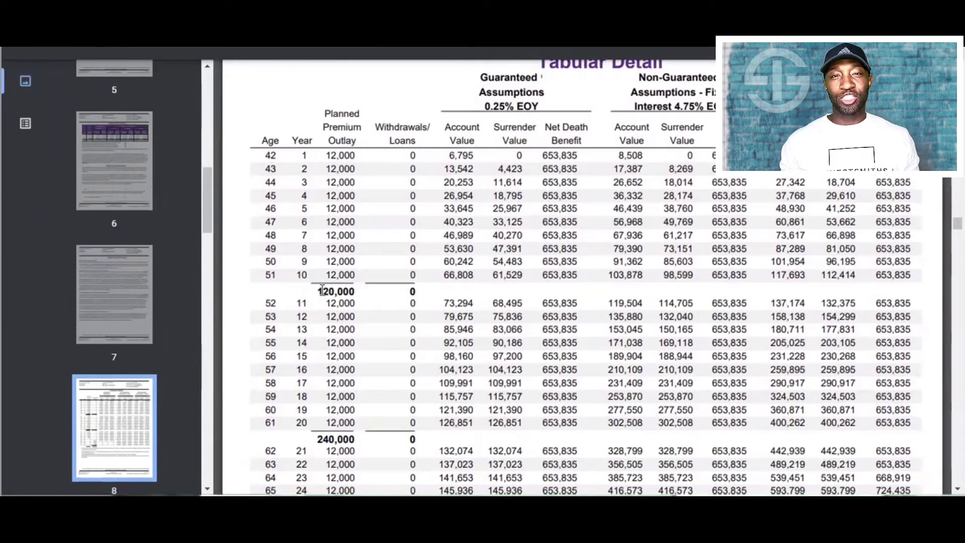
{"action": "left_click_drag", "start_coordinate": [318, 291], "coordinate": [357, 292]}
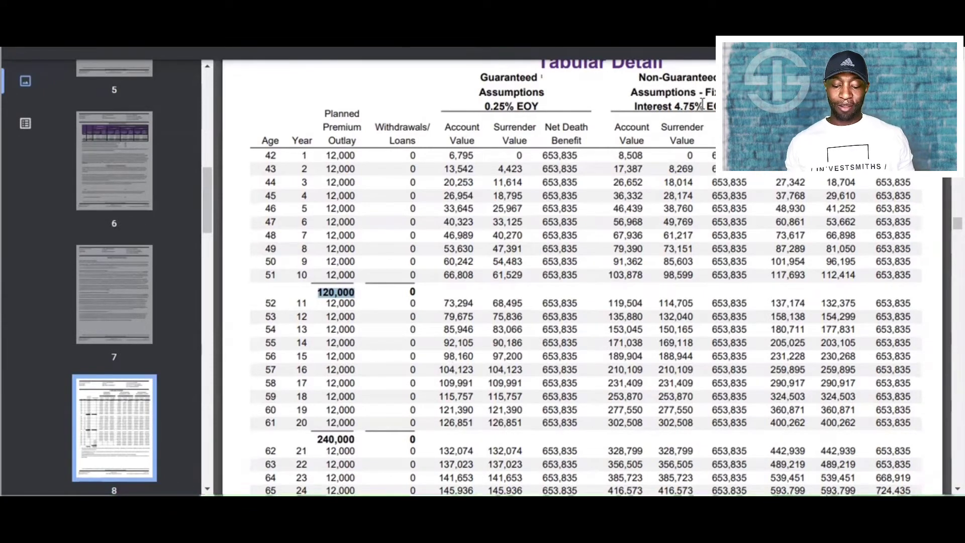
- Highlight the 4.75% fixed rate and year-10 fixed values 103,878 and 98,599
{"action": "left_click_drag", "start_coordinate": [704, 106], "coordinate": [671, 106]}
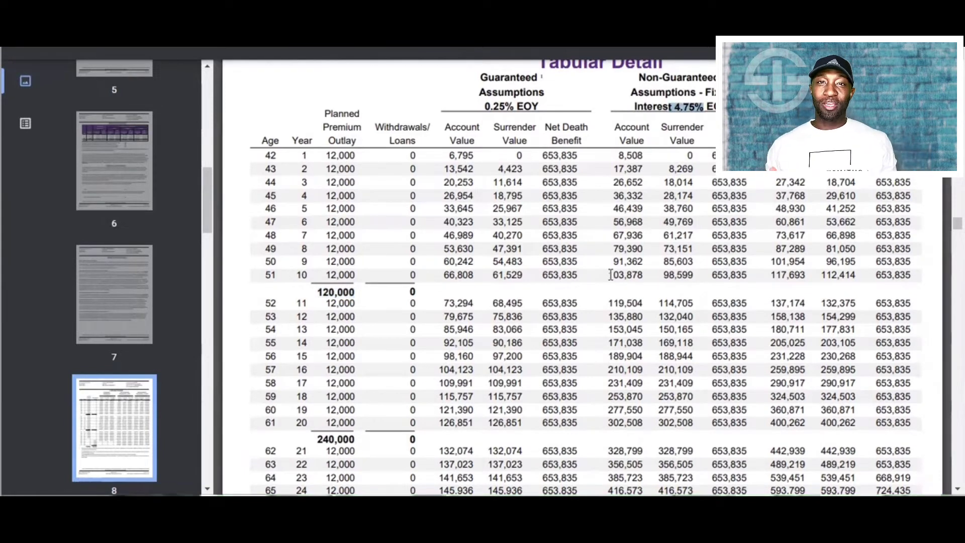
{"action": "left_click_drag", "start_coordinate": [611, 274], "coordinate": [644, 271]}
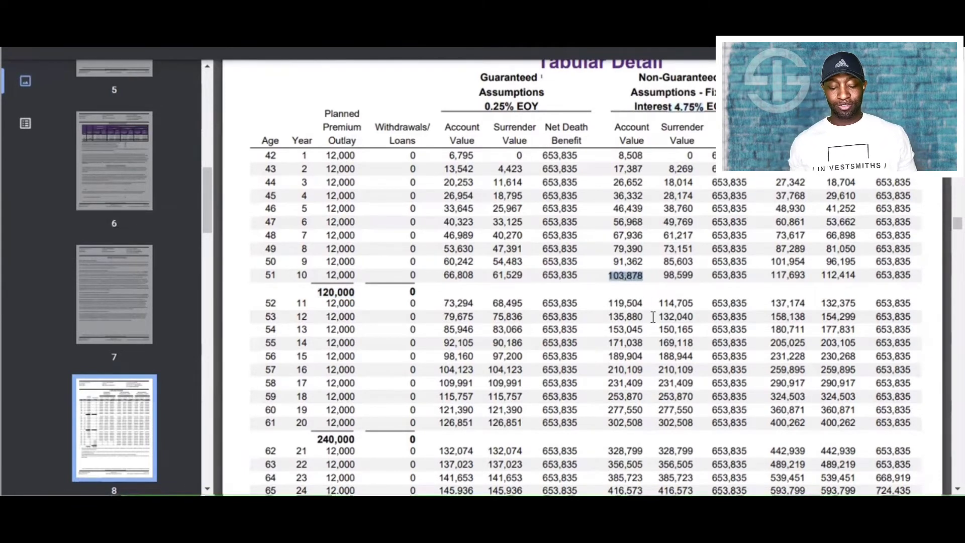
{"action": "left_click", "coordinate": [665, 274]}
{"action": "left_click_drag", "start_coordinate": [676, 274], "coordinate": [696, 273]}
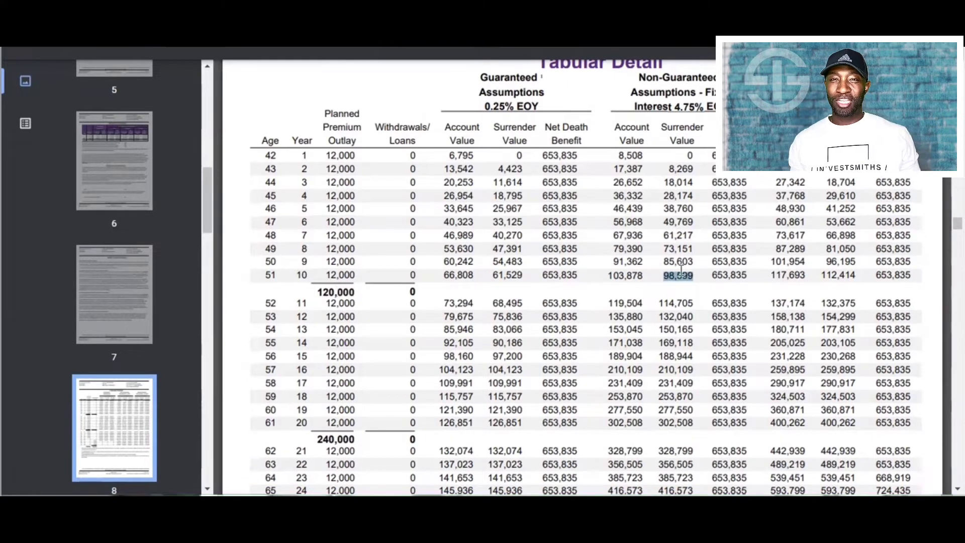
{"action": "scroll", "coordinate": [681, 270], "scroll_direction": "up", "scroll_amount": 2}
{"action": "scroll", "coordinate": [729, 226], "scroll_direction": "down", "scroll_amount": 2}
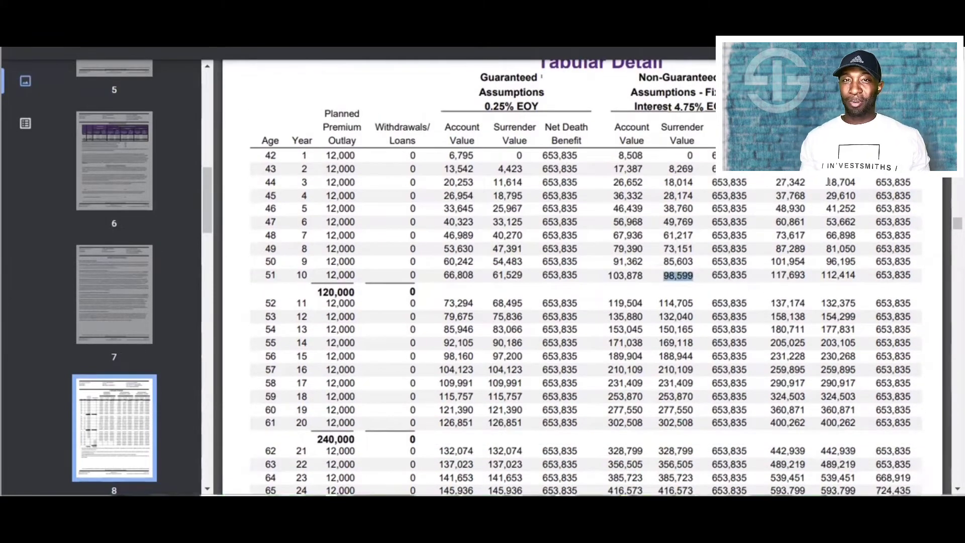
- Highlight the year-10 current surrender value 112,414
{"action": "left_click", "coordinate": [841, 182]}
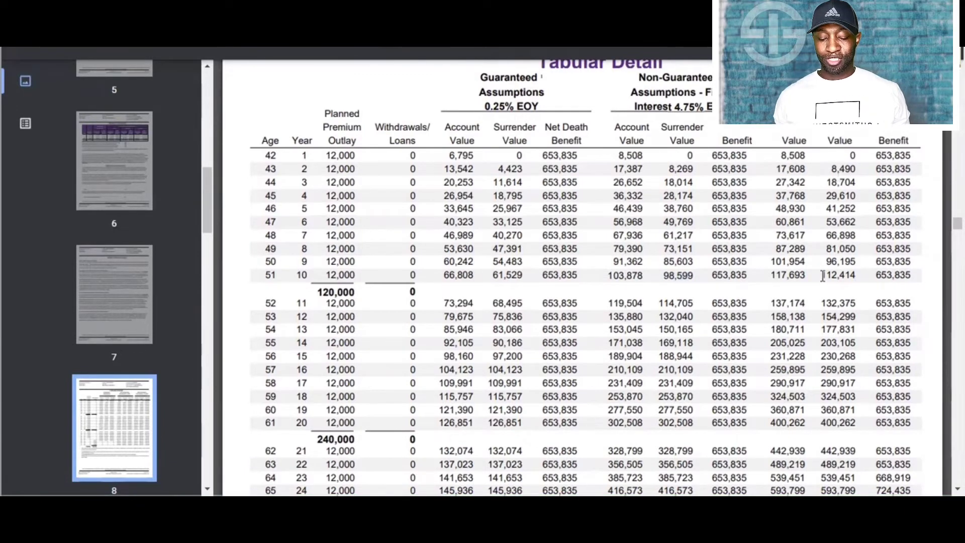
{"action": "left_click_drag", "start_coordinate": [823, 276], "coordinate": [856, 277]}
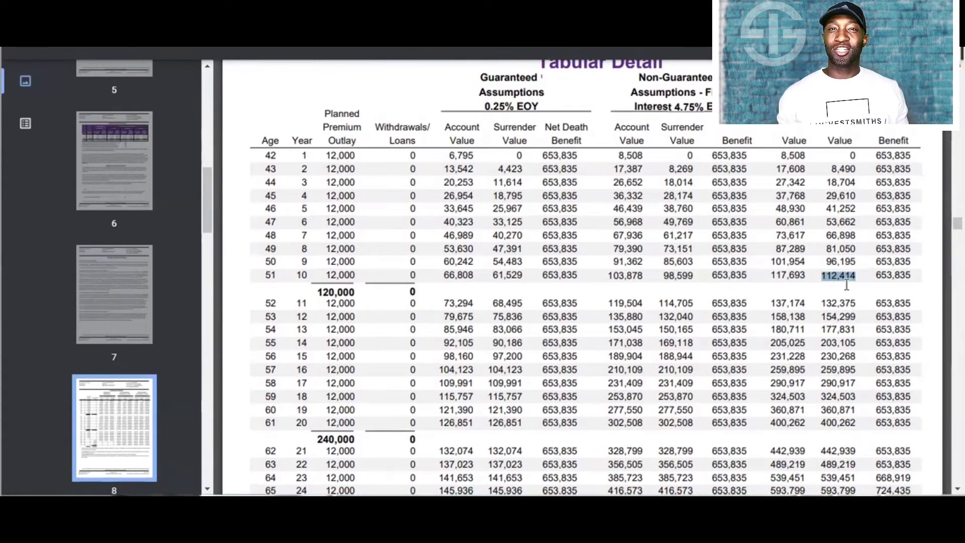
{"action": "scroll", "coordinate": [847, 285], "scroll_direction": "down", "scroll_amount": 3}
{"action": "scroll", "coordinate": [847, 285], "scroll_direction": "up", "scroll_amount": 2}
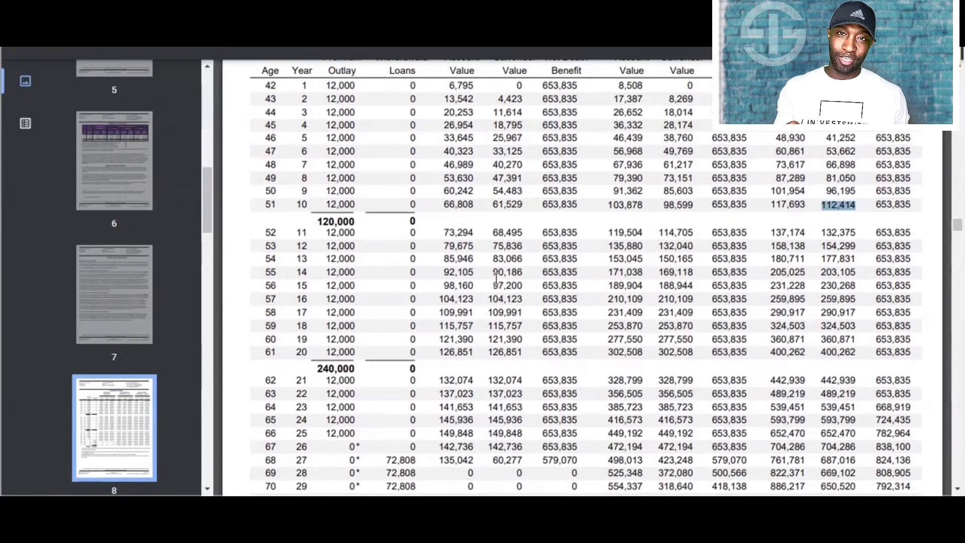
{"action": "scroll", "coordinate": [497, 278], "scroll_direction": "down", "scroll_amount": 3}
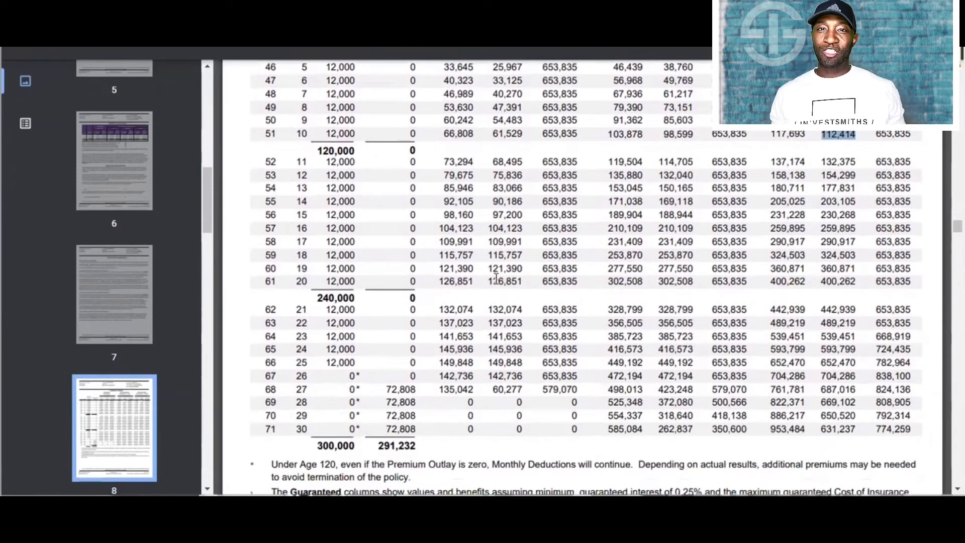
{"action": "double_click", "coordinate": [275, 281]}
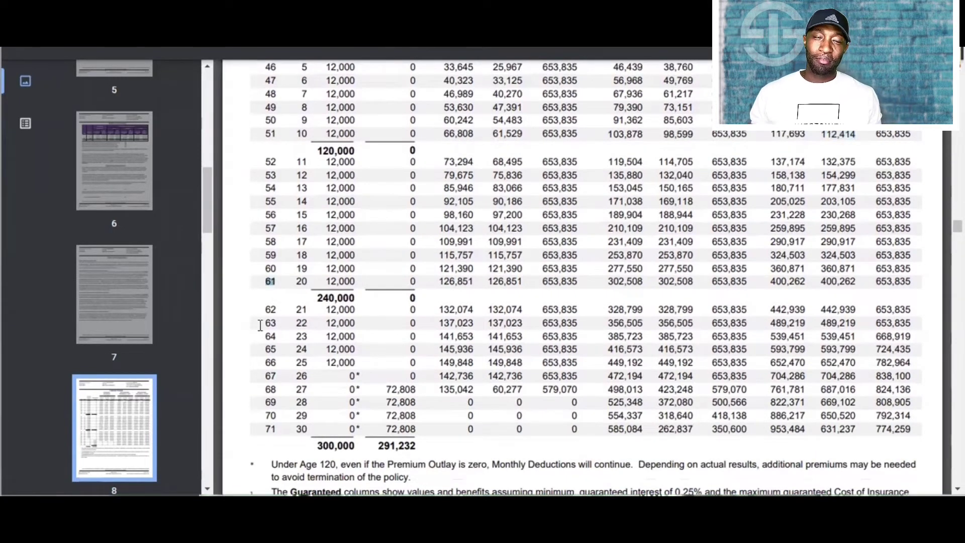
{"action": "left_click_drag", "start_coordinate": [316, 294], "coordinate": [357, 297]}
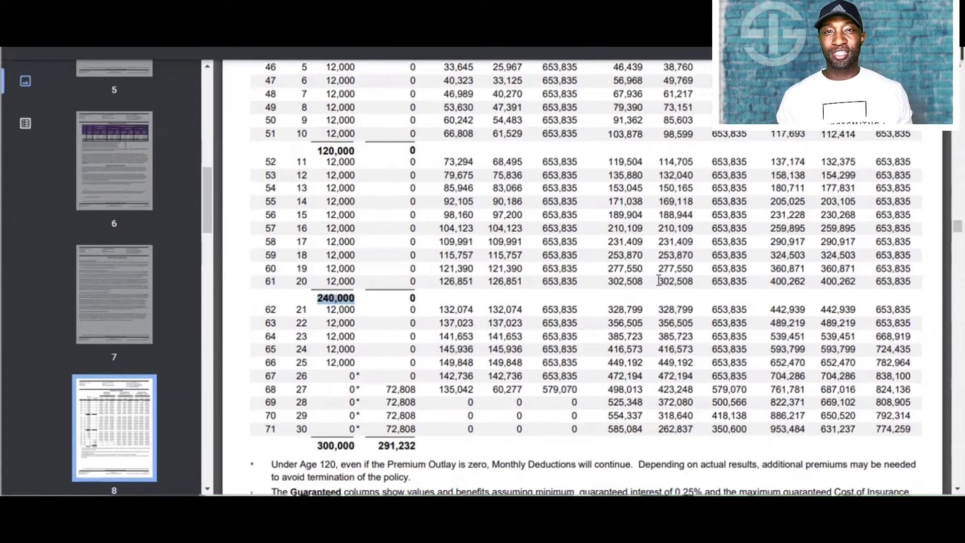
{"action": "left_click_drag", "start_coordinate": [658, 280], "coordinate": [696, 279]}
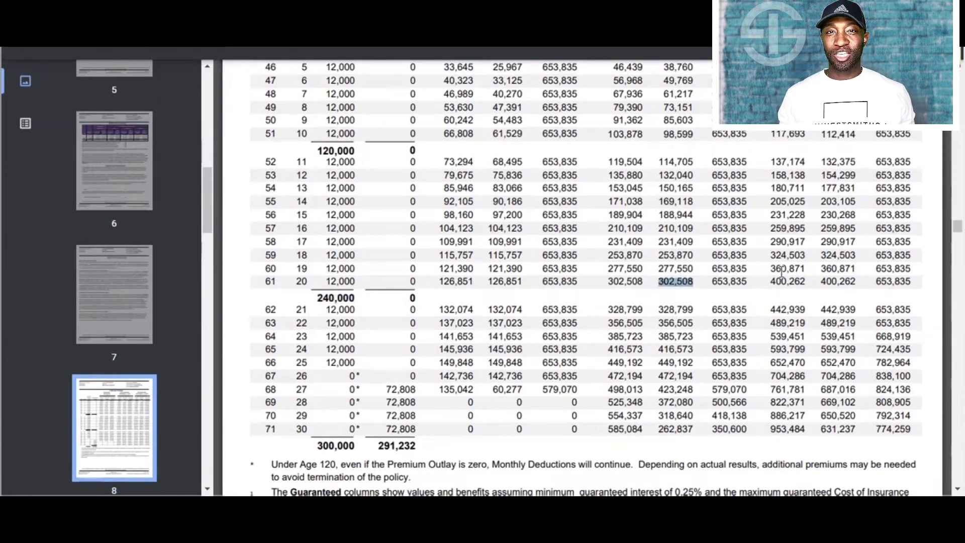
{"action": "left_click", "coordinate": [822, 283]}
{"action": "left_click_drag", "start_coordinate": [822, 283], "coordinate": [855, 283]}
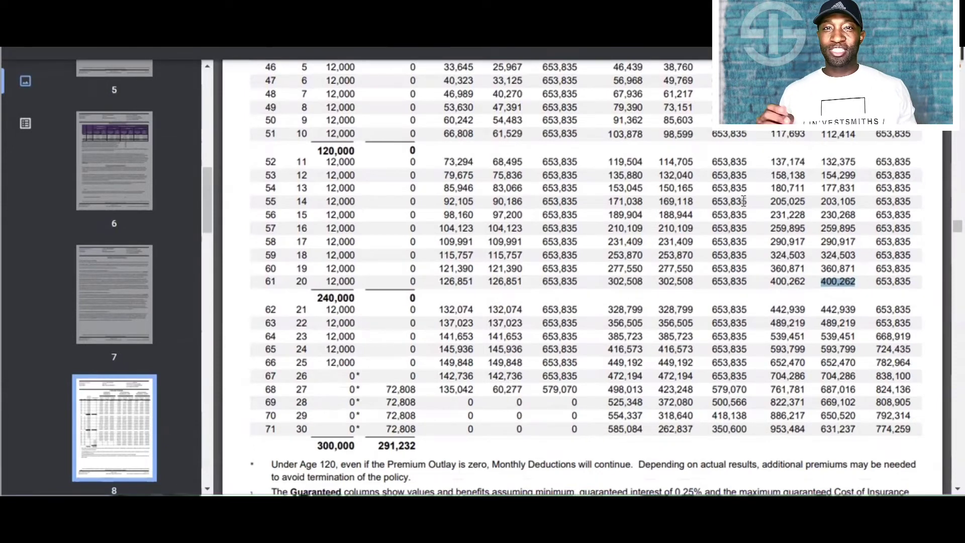
{"action": "left_click_drag", "start_coordinate": [269, 187], "coordinate": [926, 185]}
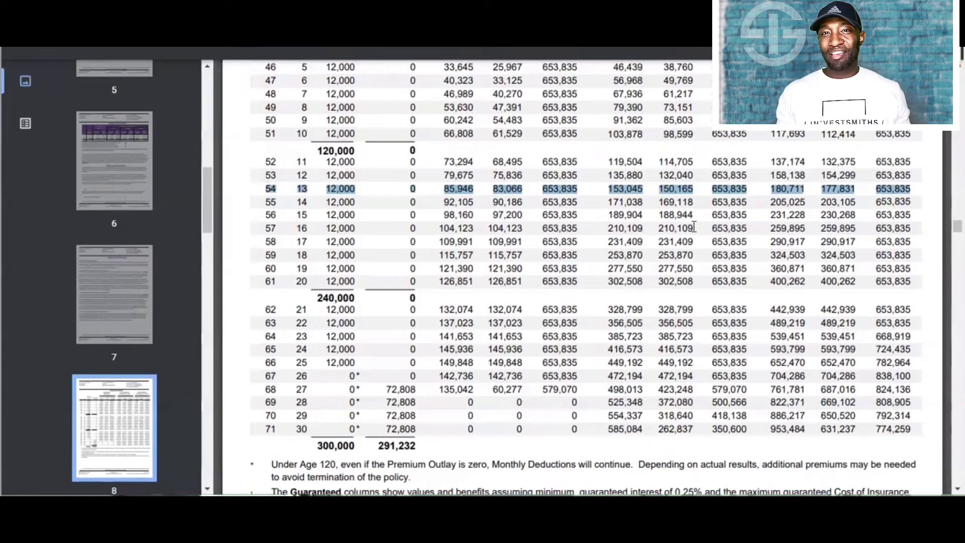
{"action": "left_click", "coordinate": [823, 190]}
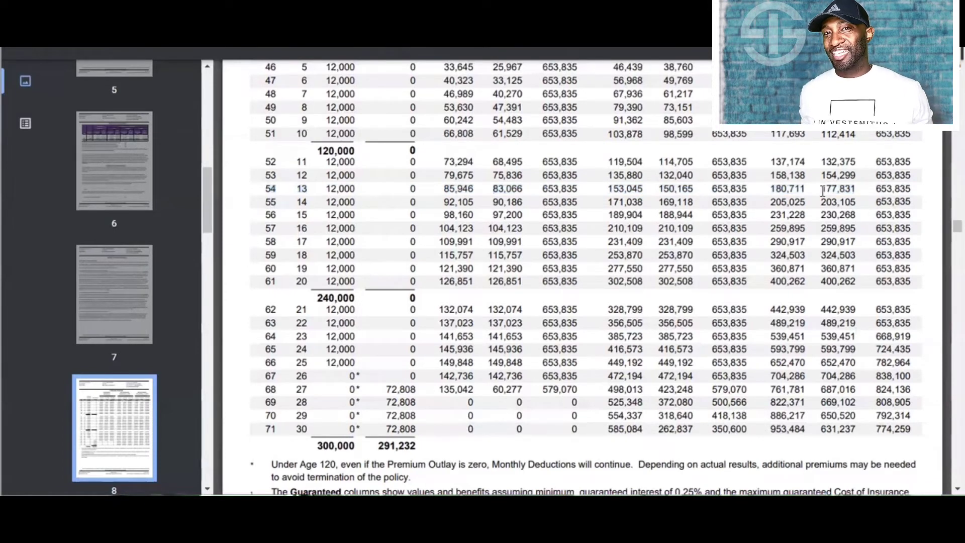
{"action": "left_click_drag", "start_coordinate": [821, 191], "coordinate": [856, 190]}
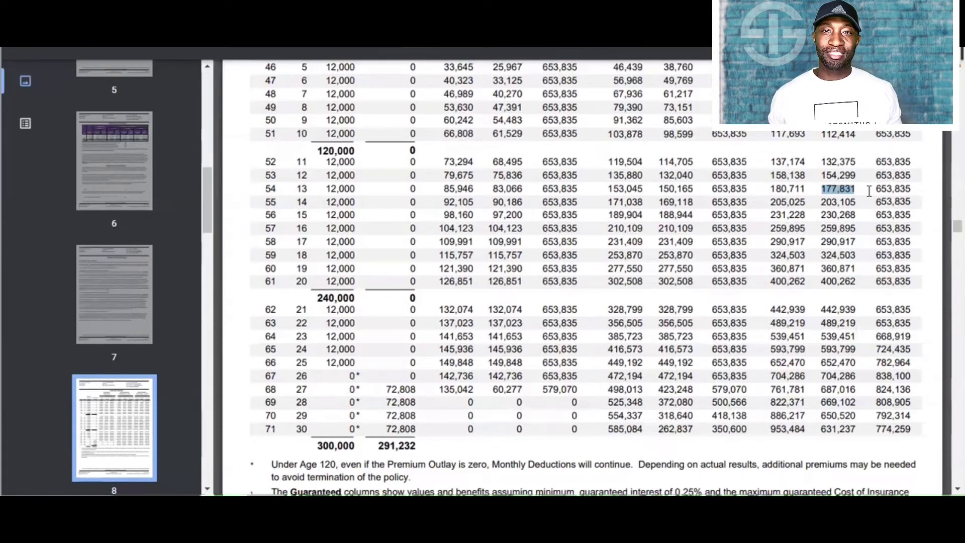
{"action": "left_click_drag", "start_coordinate": [875, 189], "coordinate": [912, 190]}
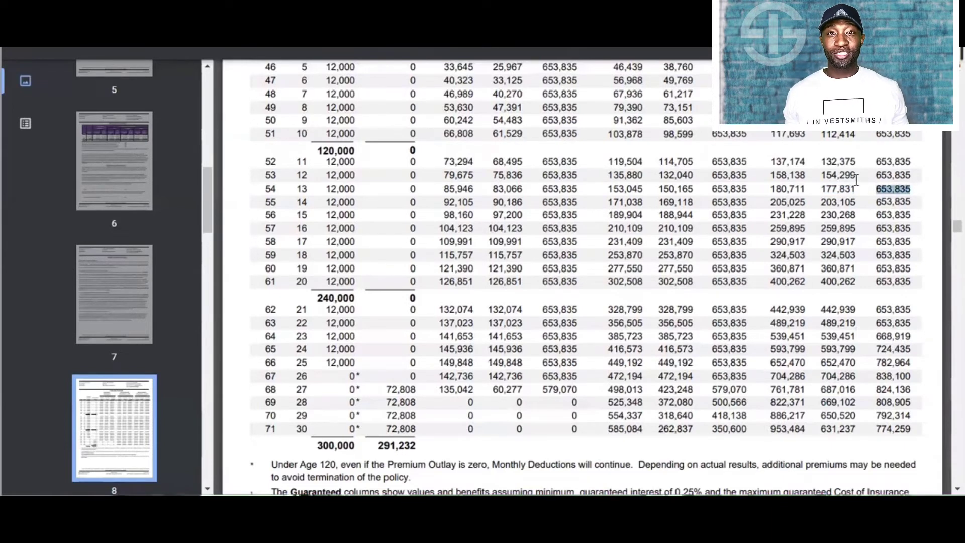
{"action": "left_click_drag", "start_coordinate": [856, 189], "coordinate": [820, 189]}
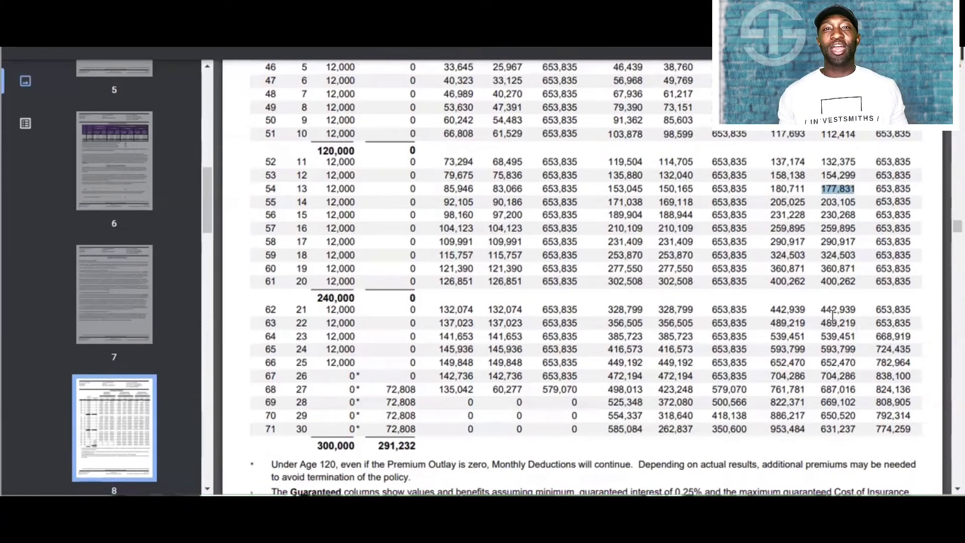
{"action": "left_click_drag", "start_coordinate": [819, 195], "coordinate": [838, 185]}
{"action": "left_click", "coordinate": [837, 186]}
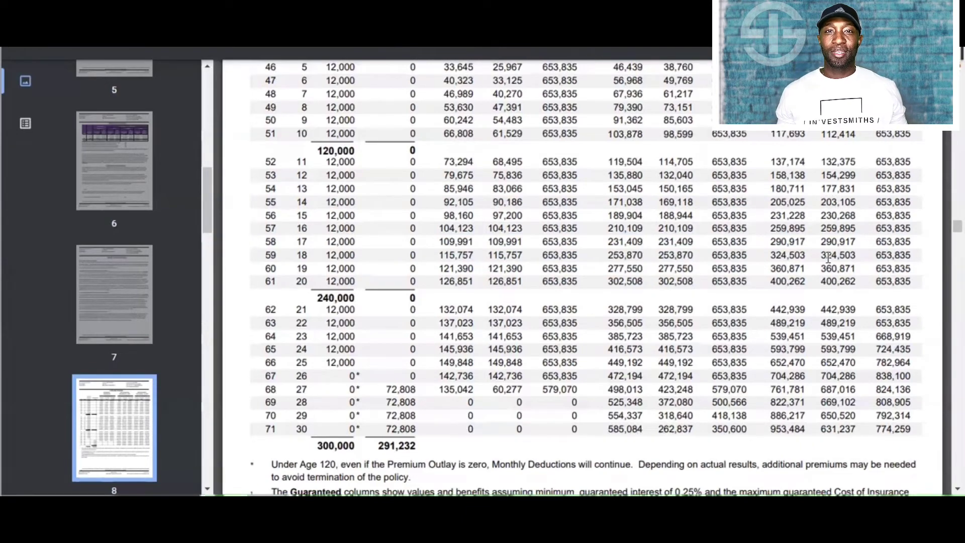
{"action": "scroll", "coordinate": [828, 258], "scroll_direction": "down", "scroll_amount": 3}
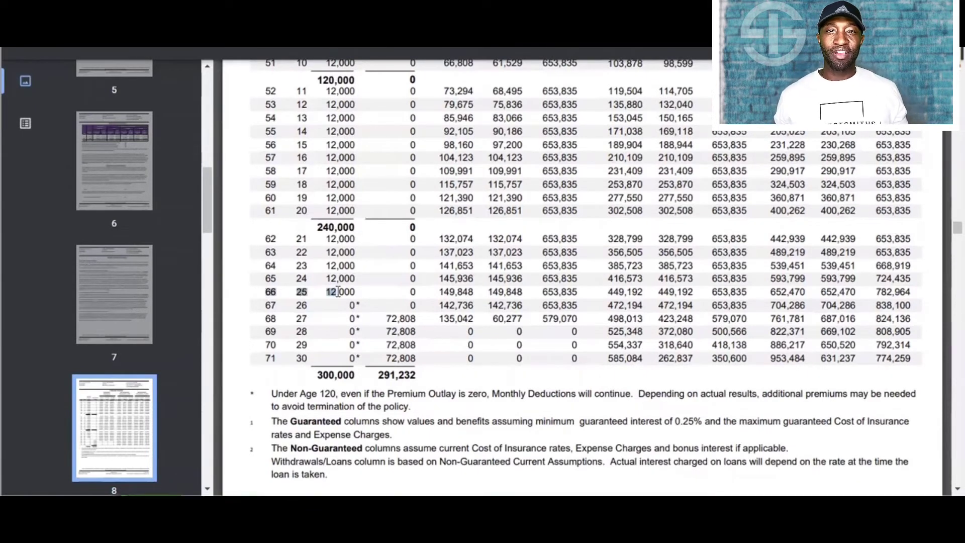
{"action": "scroll", "coordinate": [320, 370], "scroll_direction": "down", "scroll_amount": 3}
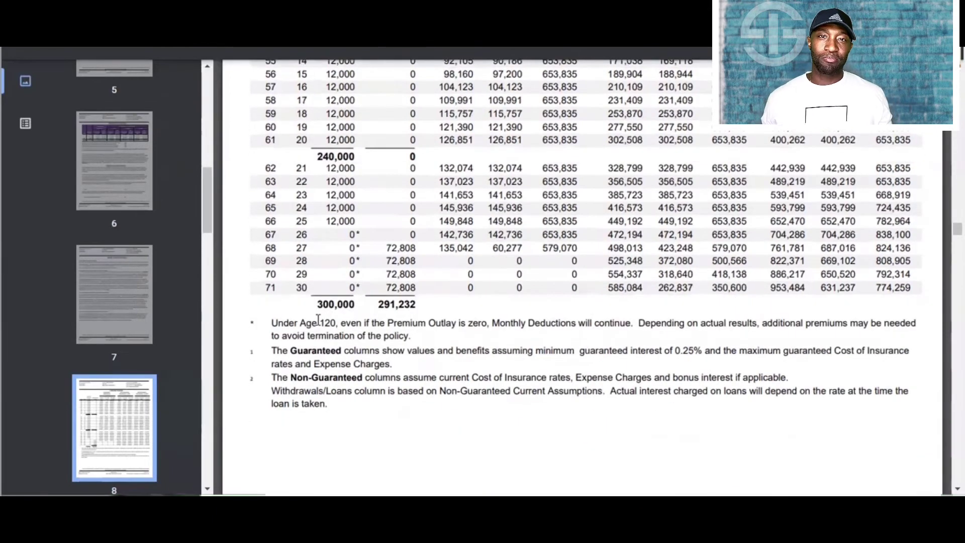
{"action": "double_click", "coordinate": [328, 306]}
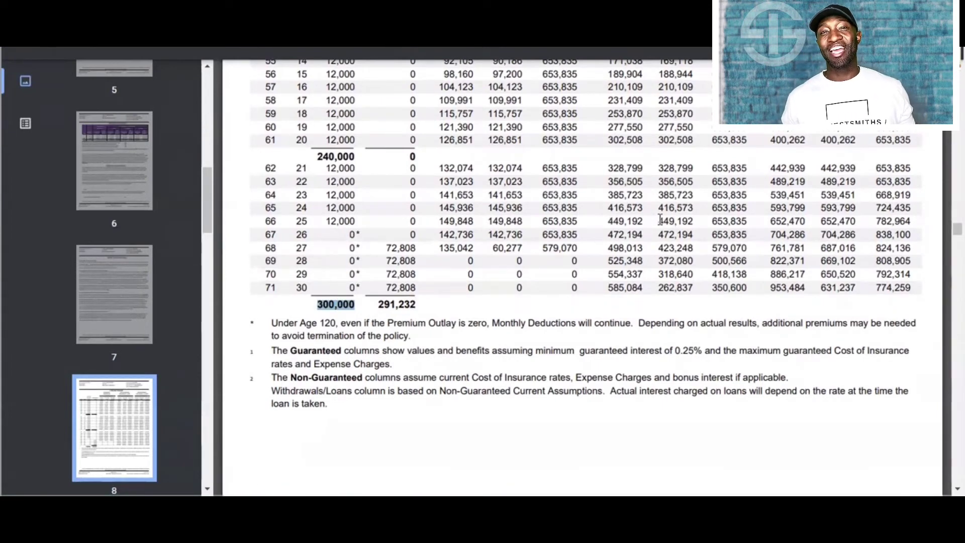
{"action": "left_click_drag", "start_coordinate": [659, 222], "coordinate": [694, 222]}
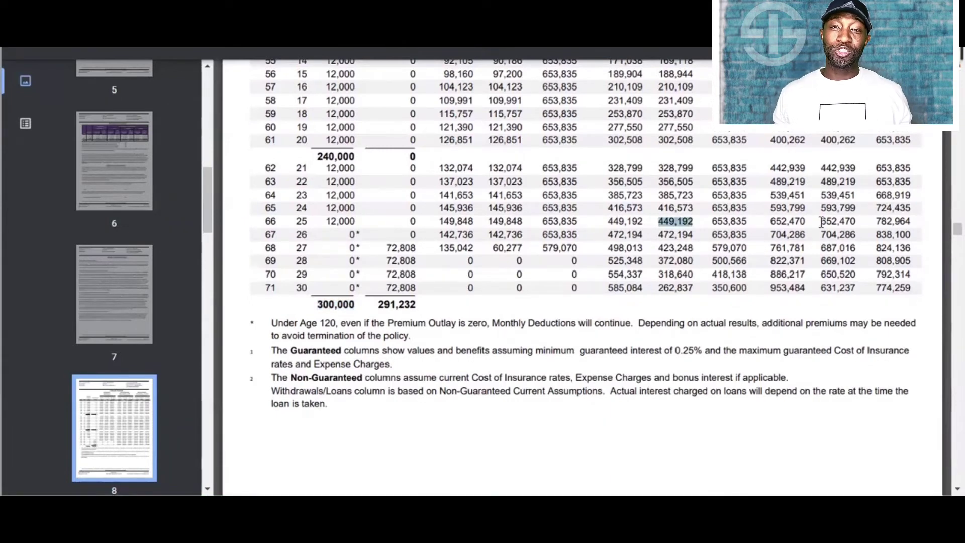
{"action": "left_click_drag", "start_coordinate": [822, 222], "coordinate": [857, 222]}
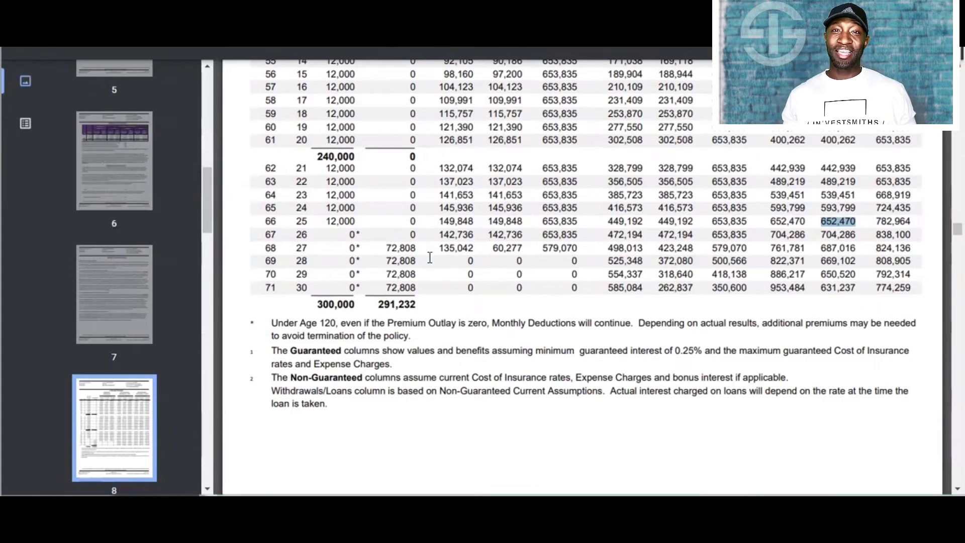
{"action": "left_click_drag", "start_coordinate": [262, 247], "coordinate": [418, 245]}
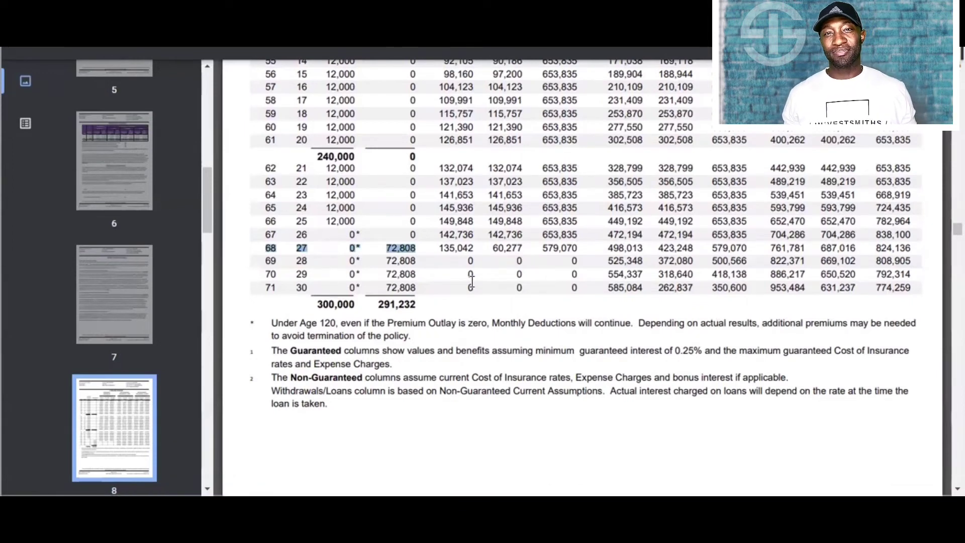
{"action": "left_click", "coordinate": [436, 272]}
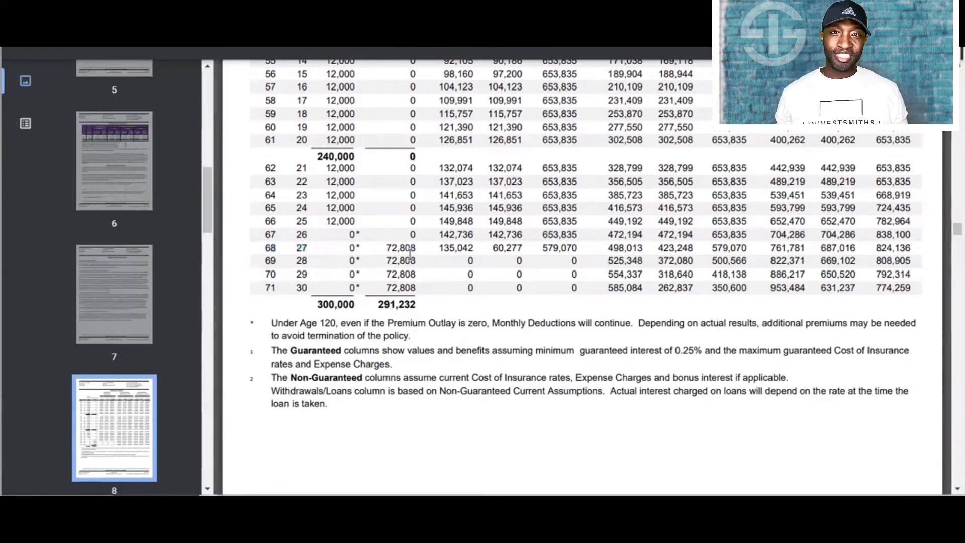
{"action": "left_click_drag", "start_coordinate": [383, 245], "coordinate": [419, 248]}
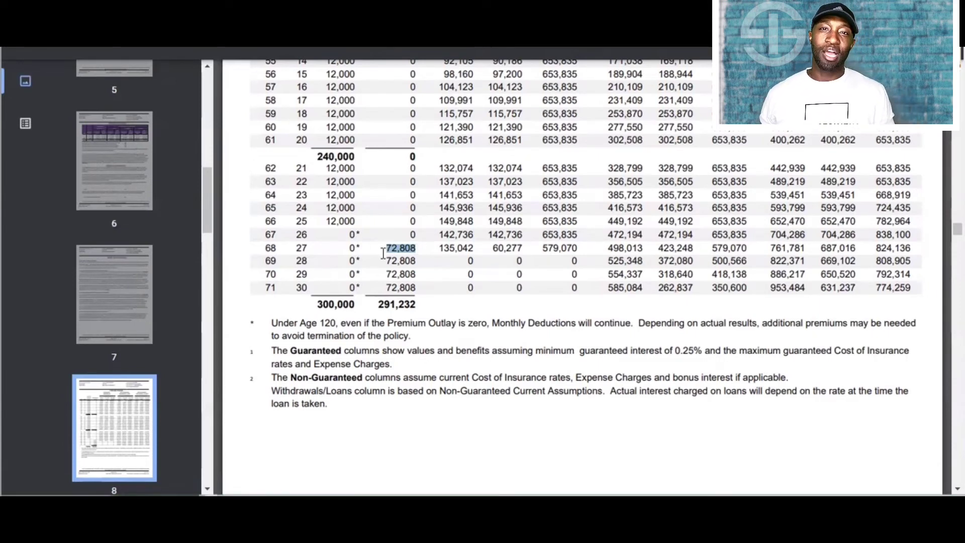
{"action": "left_click_drag", "start_coordinate": [377, 305], "coordinate": [411, 307]}
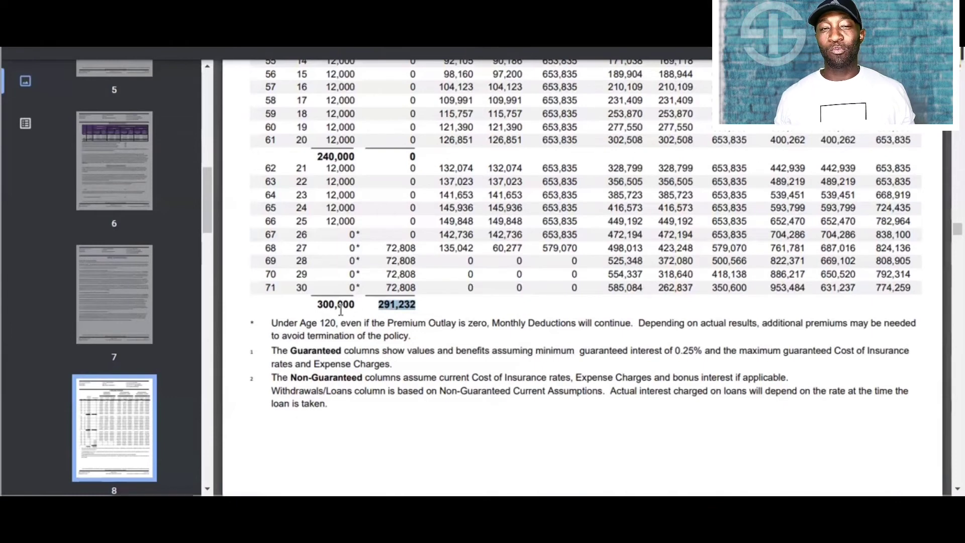
{"action": "left_click_drag", "start_coordinate": [357, 304], "coordinate": [313, 305]}
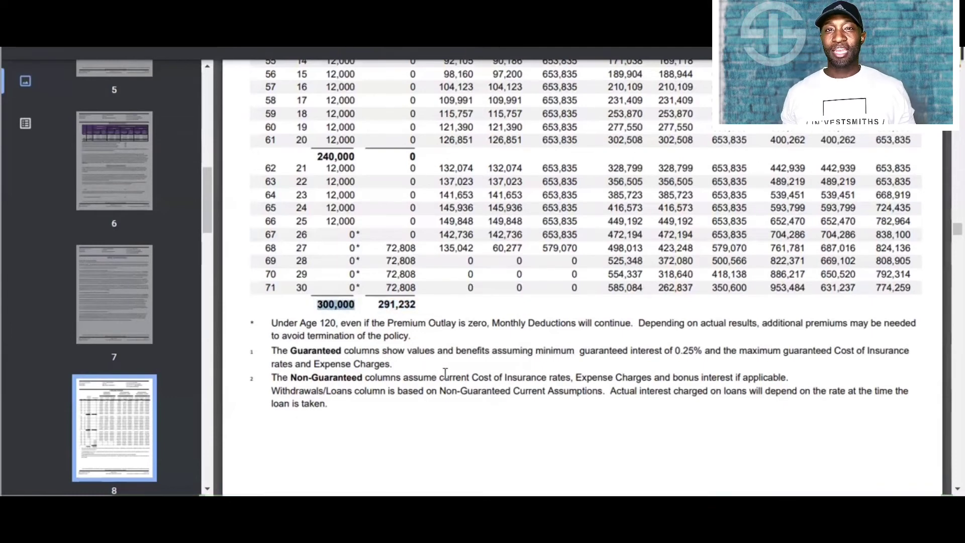
- Scroll onto page 9's Tabular Detail and select the rows for ages 78–79
{"action": "scroll", "coordinate": [445, 373], "scroll_direction": "down", "scroll_amount": 10}
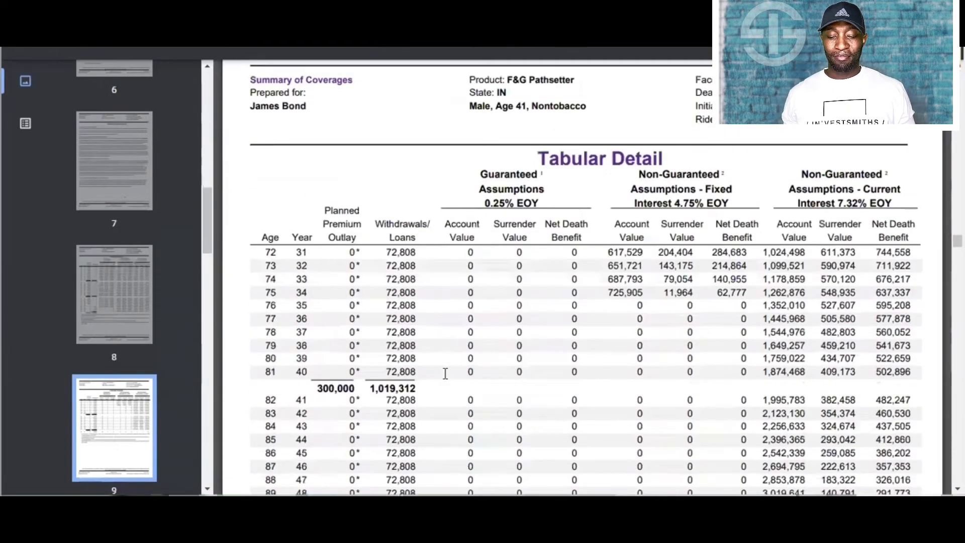
{"action": "scroll", "coordinate": [445, 373], "scroll_direction": "down", "scroll_amount": 5}
{"action": "scroll", "coordinate": [393, 272], "scroll_direction": "up", "scroll_amount": 3}
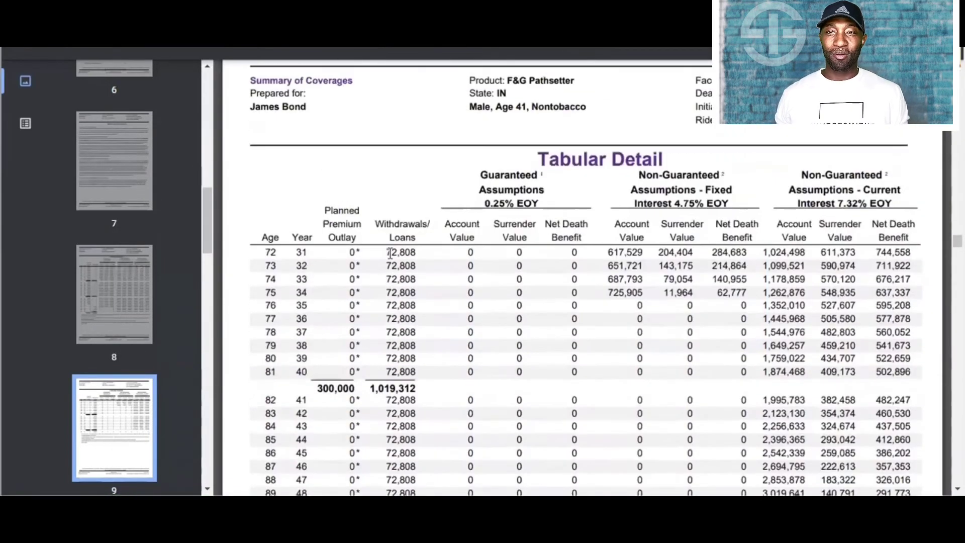
{"action": "left_click_drag", "start_coordinate": [386, 262], "coordinate": [411, 346]}
{"action": "scroll", "coordinate": [411, 346], "scroll_direction": "down", "scroll_amount": 3}
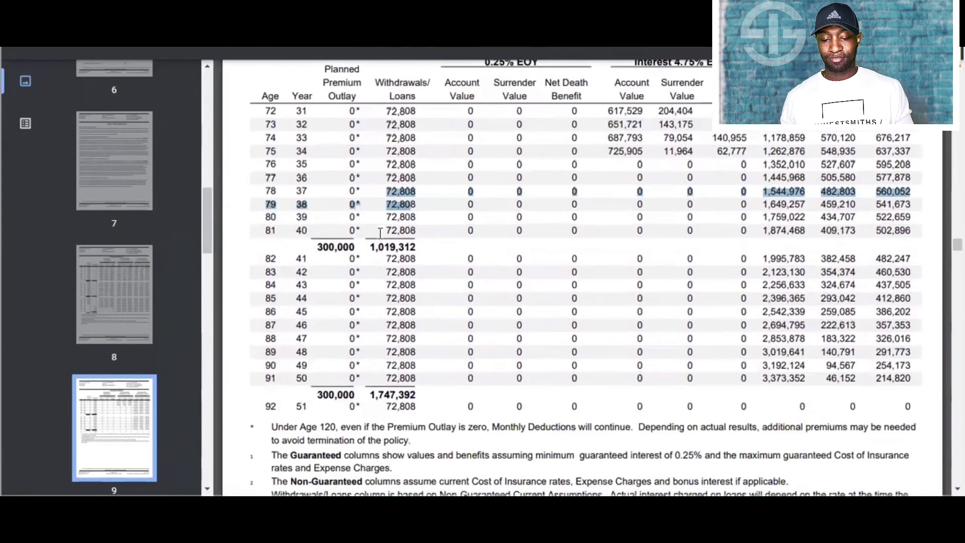
- Highlight age 81, the 1,019,312 withdrawals subtotal, and the age 74 account and surrender values
{"action": "left_click", "coordinate": [381, 233]}
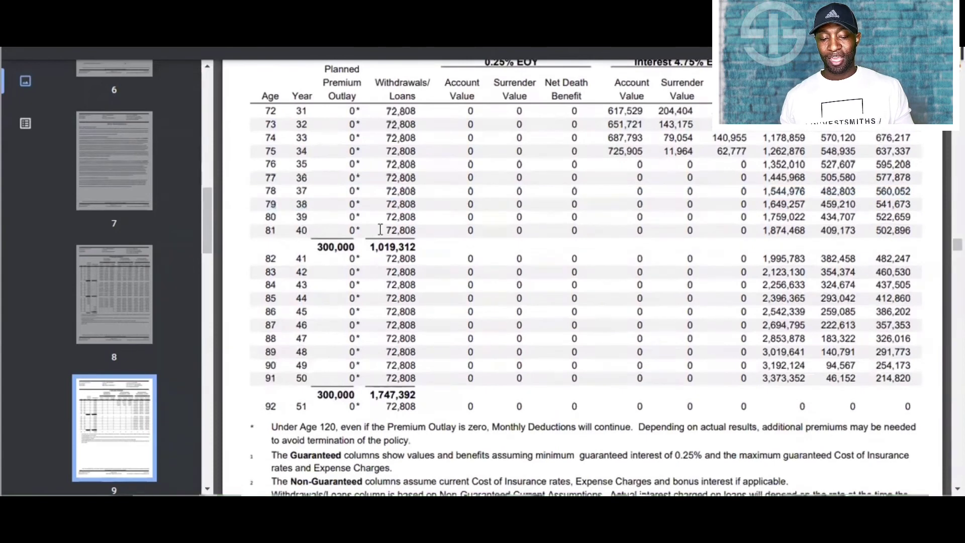
{"action": "double_click", "coordinate": [269, 231]}
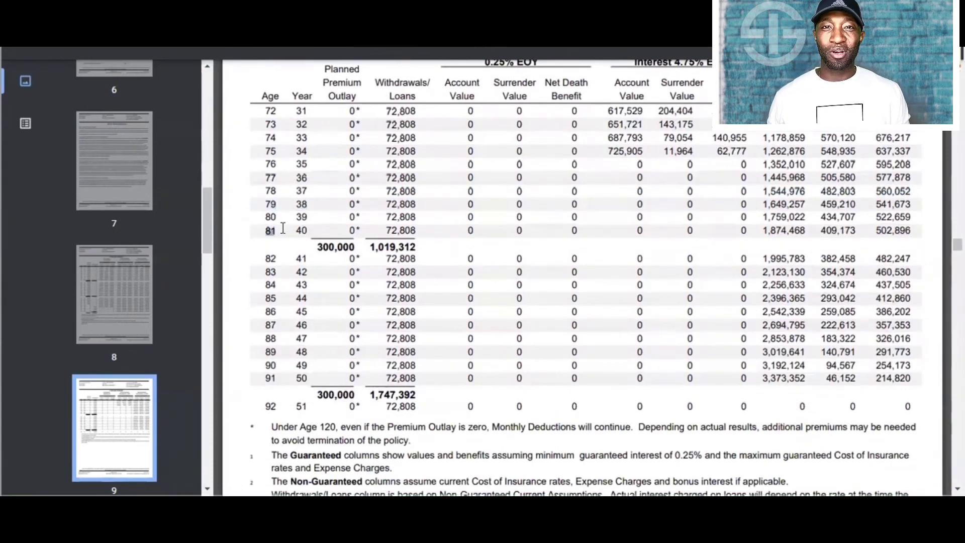
{"action": "left_click_drag", "start_coordinate": [316, 248], "coordinate": [420, 247]}
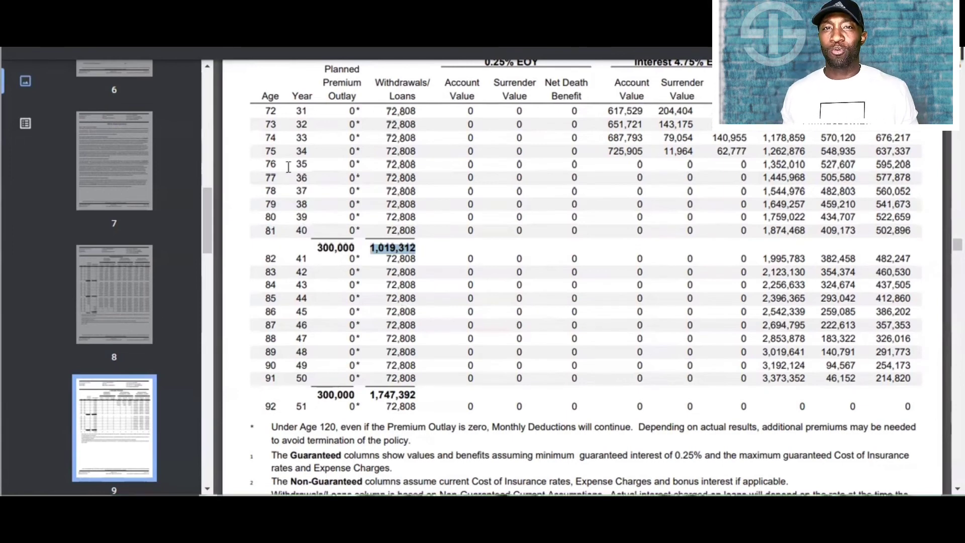
{"action": "left_click_drag", "start_coordinate": [263, 137], "coordinate": [425, 137]}
{"action": "left_click_drag", "start_coordinate": [605, 138], "coordinate": [804, 137]}
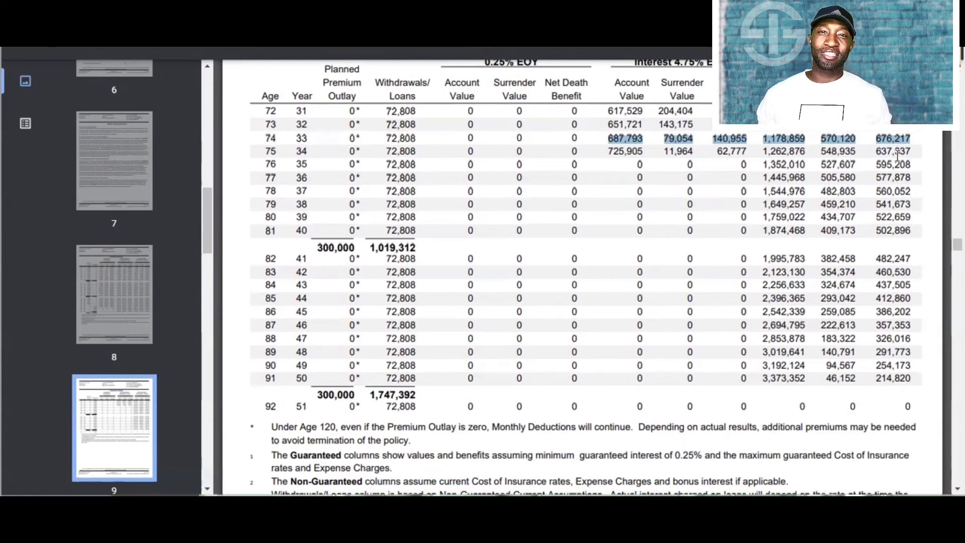
{"action": "scroll", "coordinate": [897, 155], "scroll_direction": "down", "scroll_amount": 3}
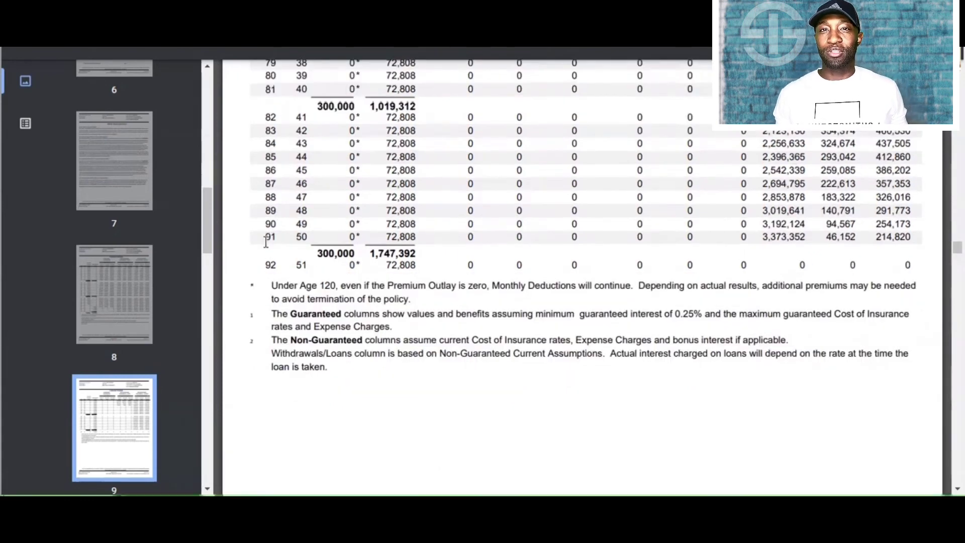
{"action": "left_click_drag", "start_coordinate": [265, 237], "coordinate": [416, 236]}
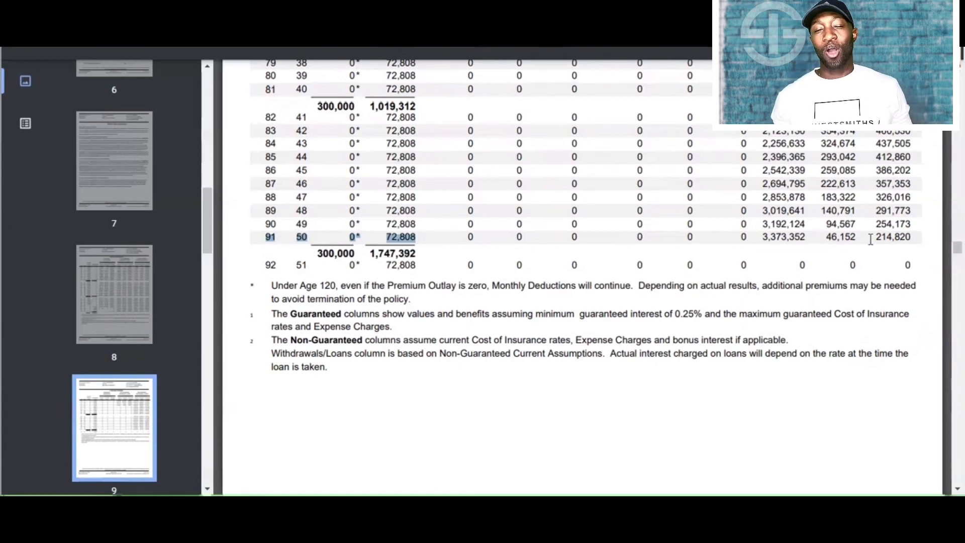
{"action": "left_click_drag", "start_coordinate": [876, 237], "coordinate": [912, 237]}
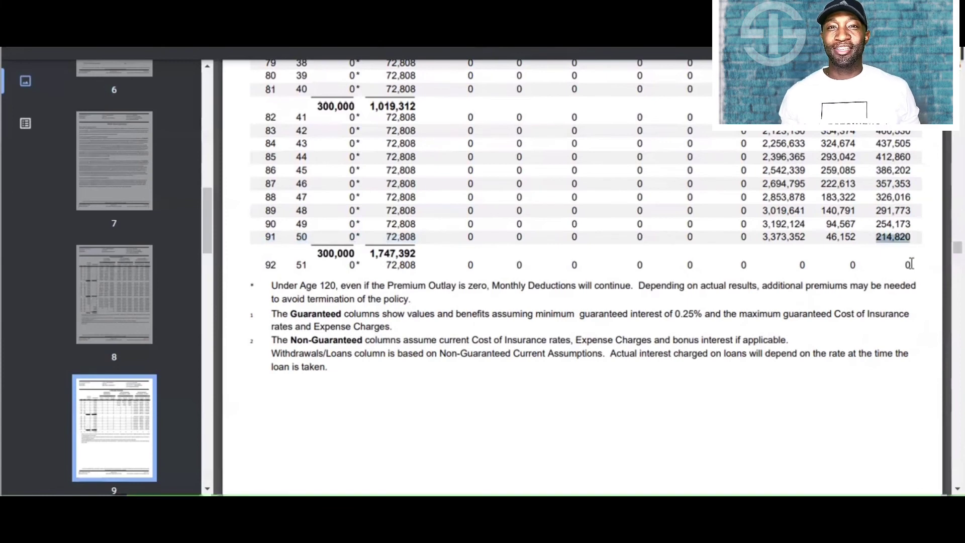